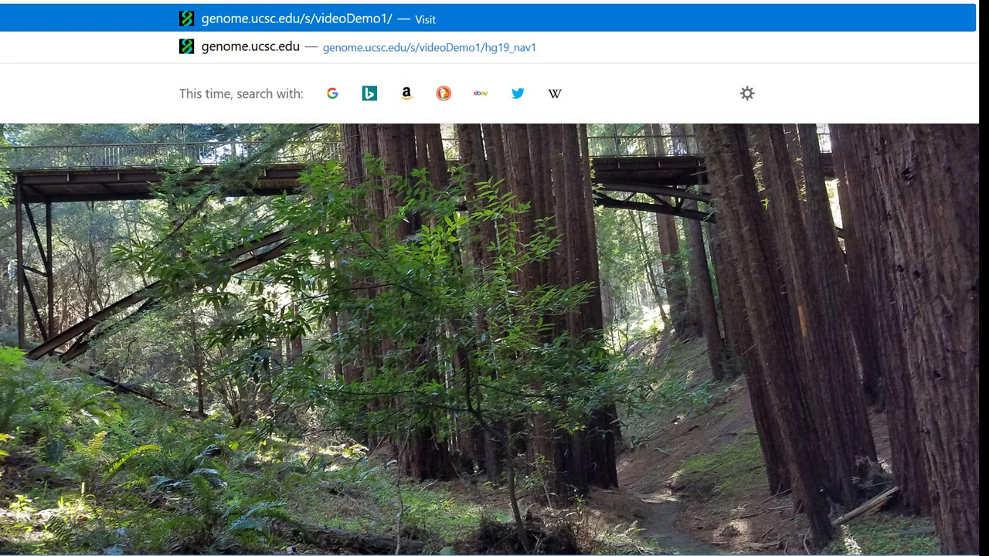
# Load the saved hg19_nav1 session, showing chr11:18,374,701-23,874,700.
pyautogui.write('hg19_nav1')
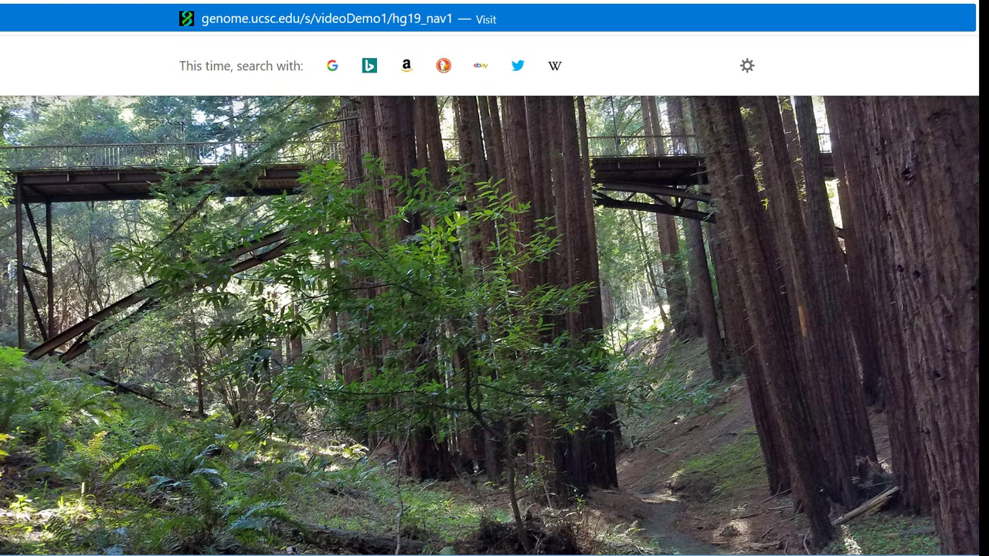
pyautogui.press('Return')
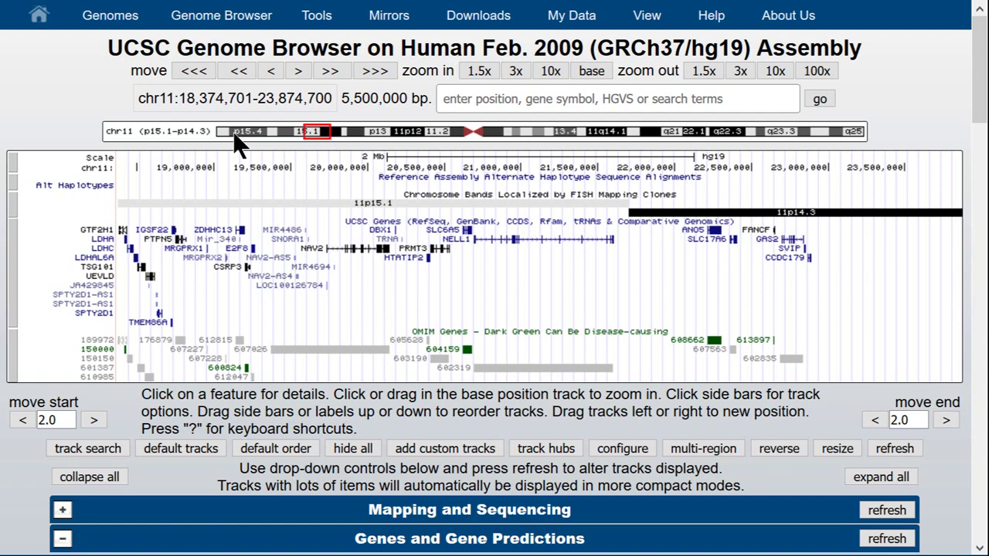
# View the genes tracks picture on its own and save it as an image file.
pyautogui.rightClick(525, 270)
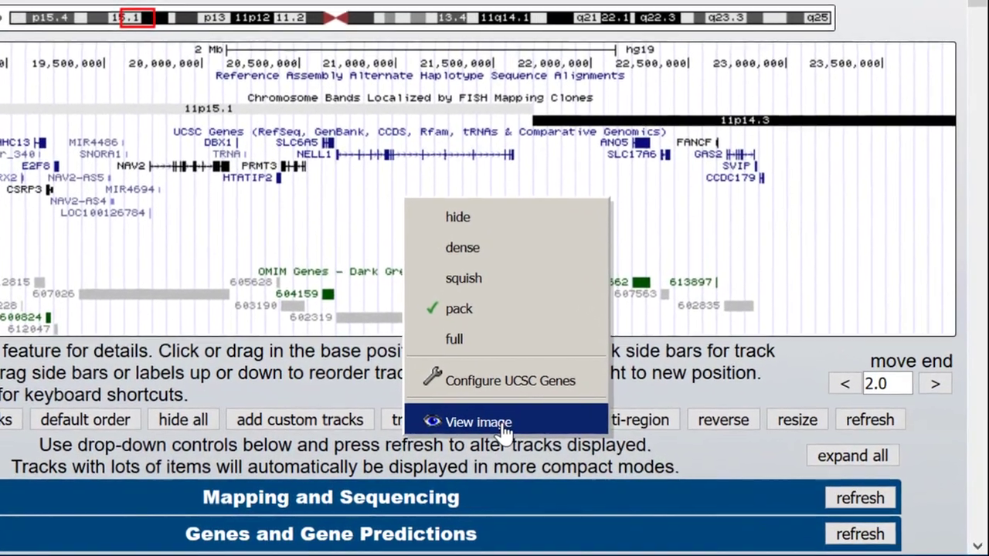
pyautogui.click(504, 428)
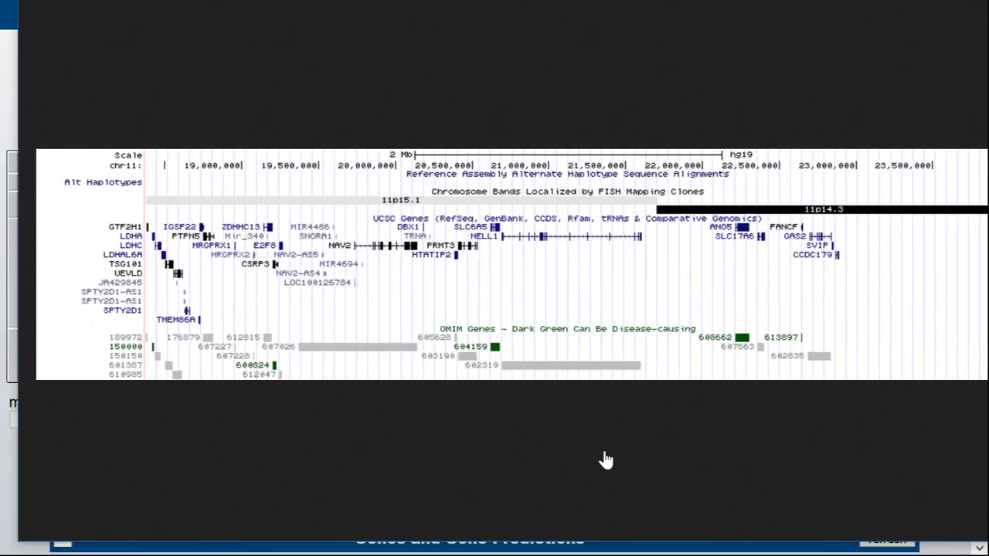
pyautogui.rightClick(574, 285)
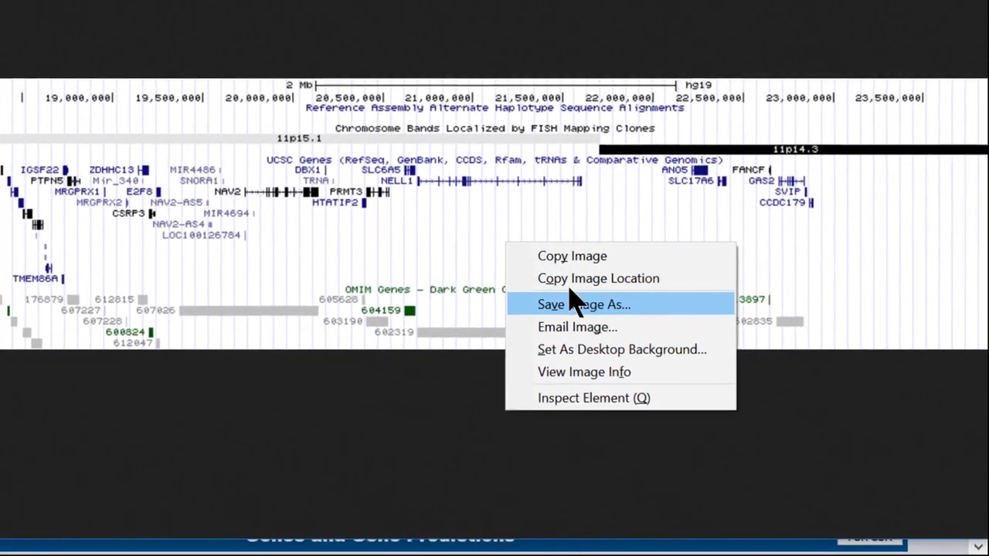
pyautogui.click(584, 304)
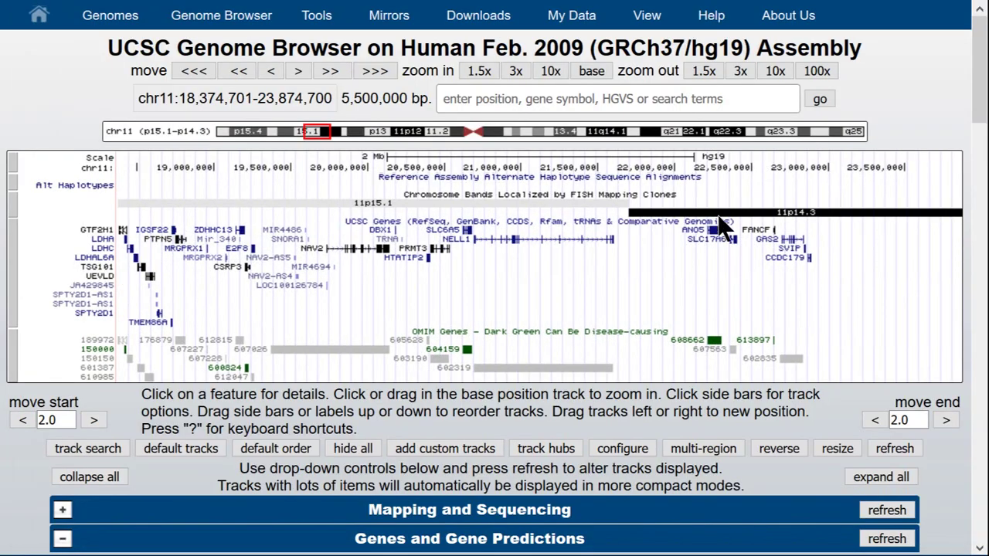
# Open the PDF/PS export page from the View menu.
pyautogui.moveTo(655, 27)
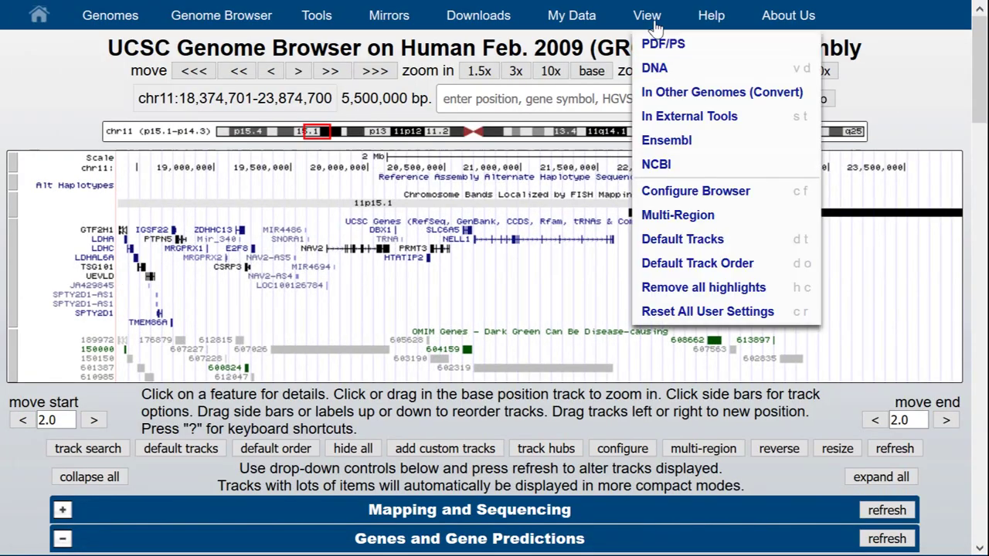
pyautogui.click(707, 48)
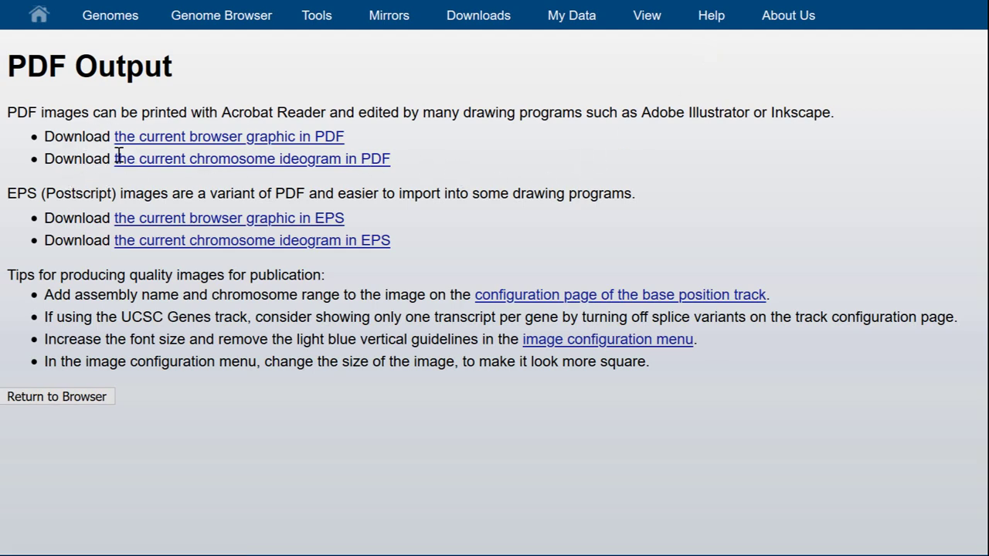
# Download the browser graphic as a PDF, open it in Acrobat and zoom it to 600%.
pyautogui.click(230, 137)
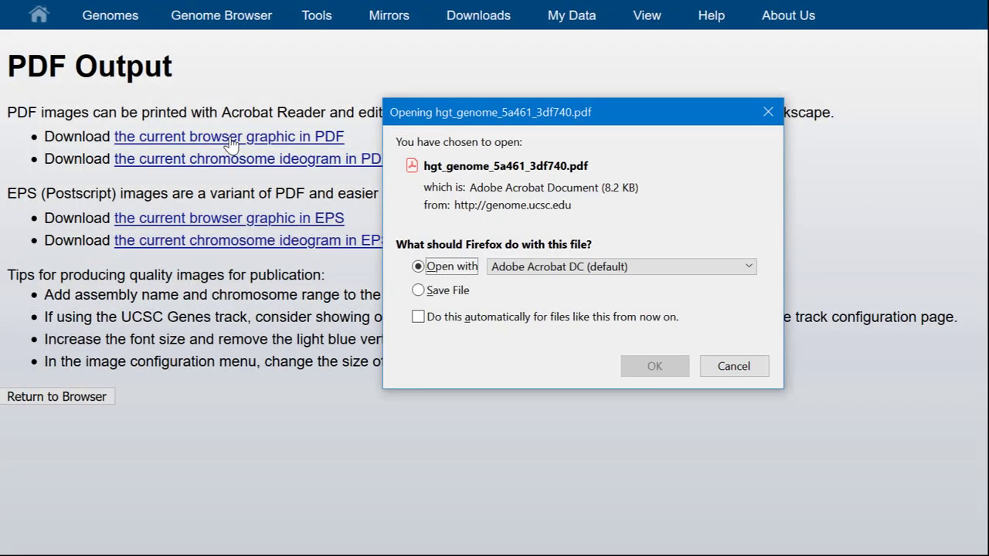
pyautogui.click(679, 358)
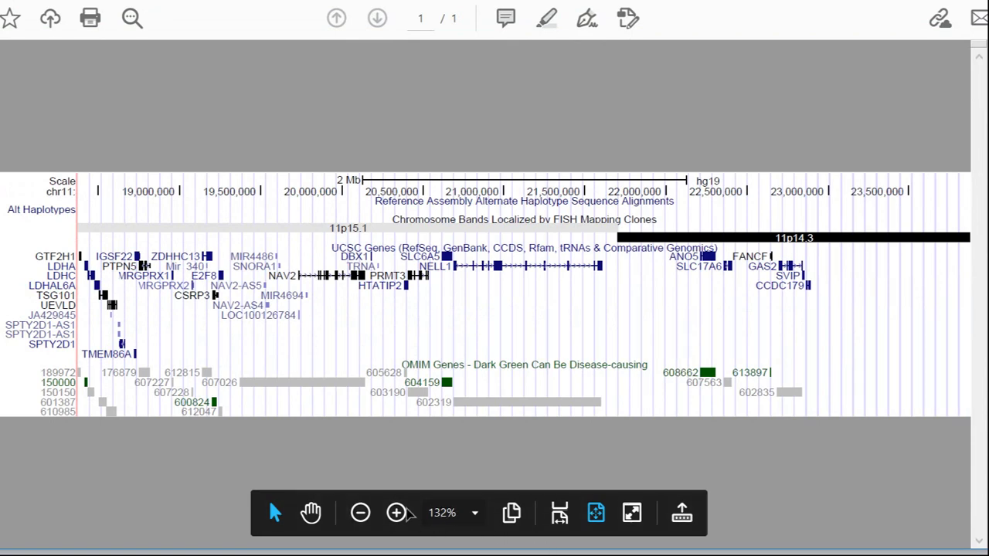
pyautogui.click(403, 520)
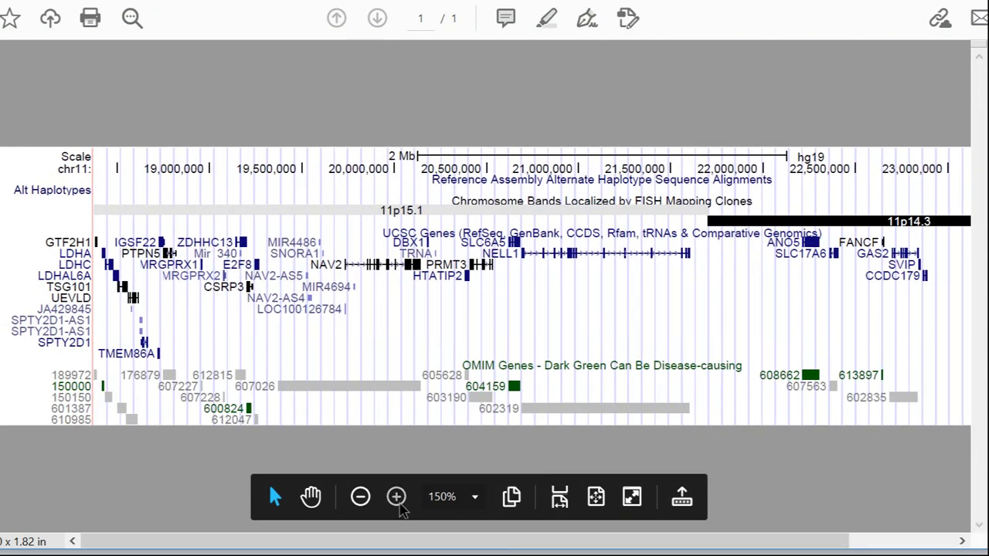
pyautogui.click(401, 507)
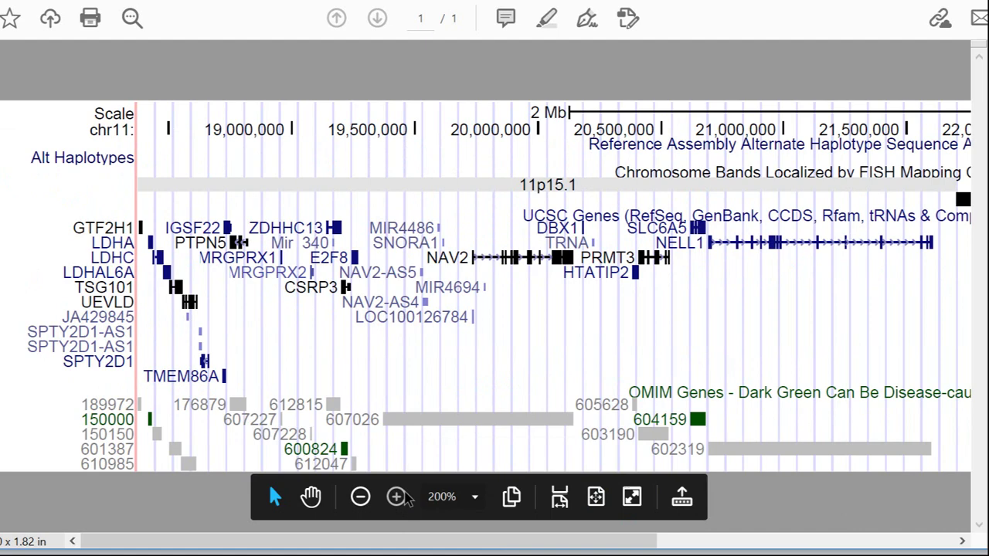
pyautogui.click(400, 501)
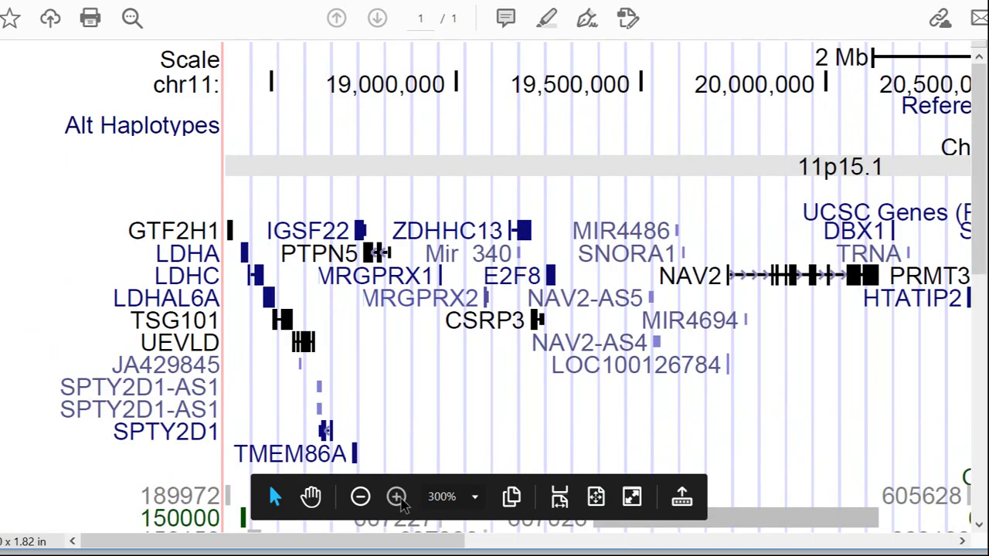
pyautogui.click(399, 499)
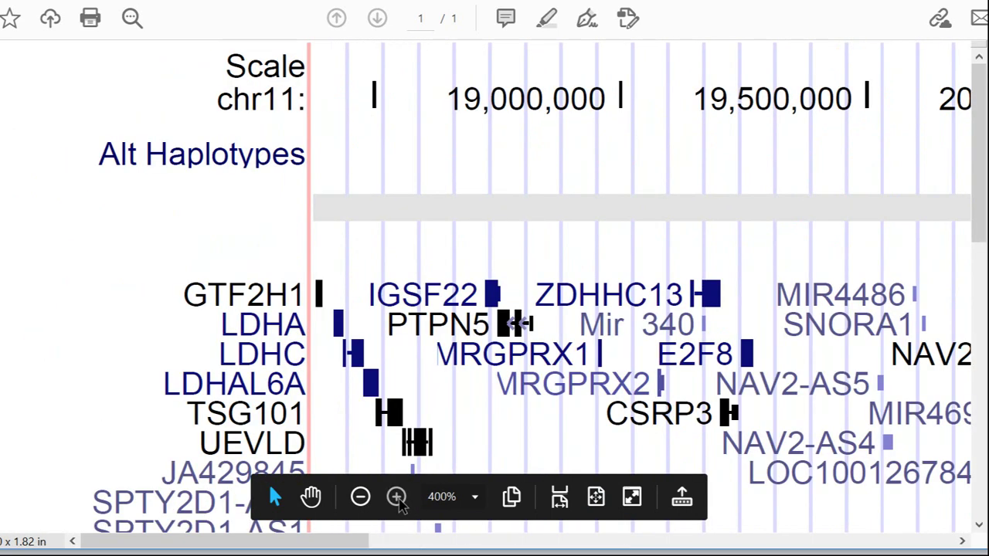
pyautogui.click(398, 497)
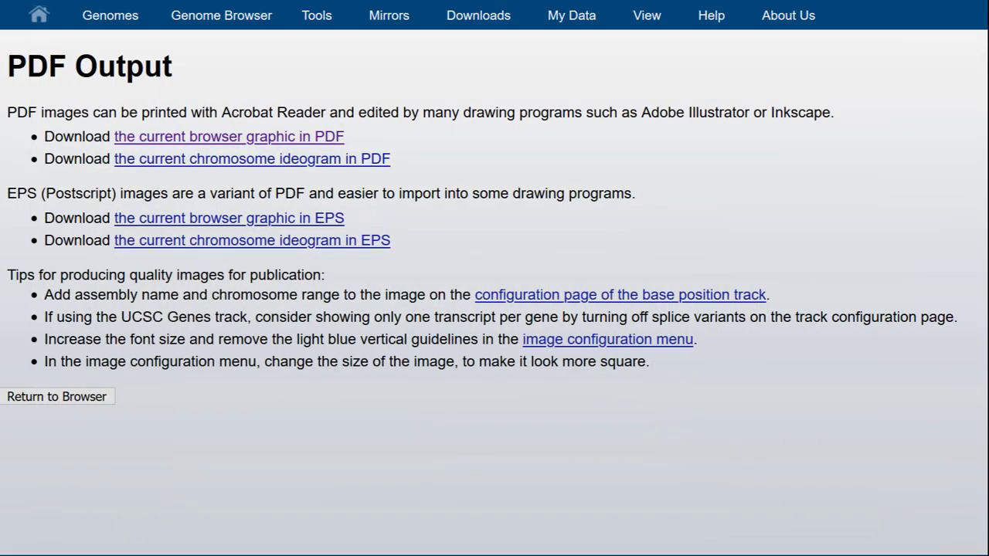
# Return to the browser view and narrow the browser window from its right edge.
pyautogui.click(26, 2)
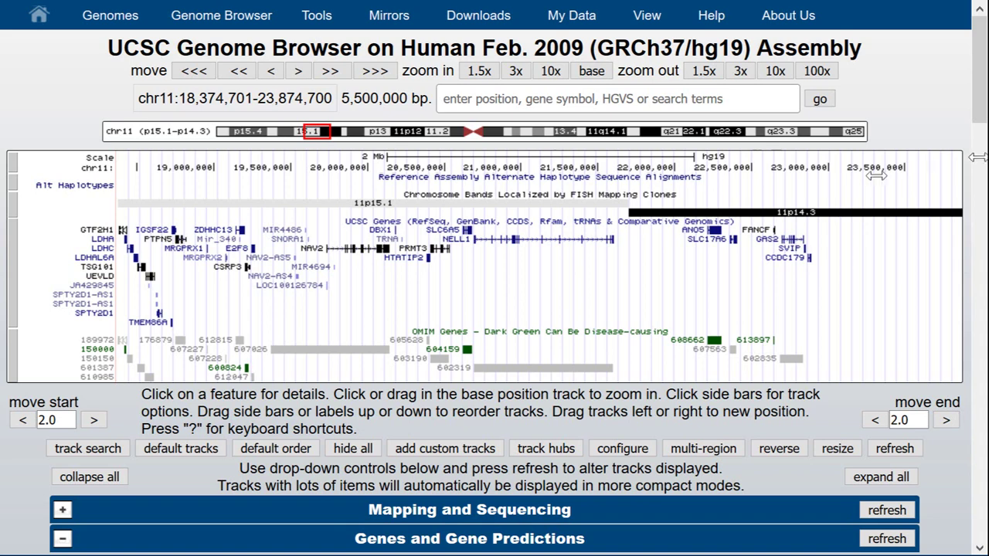
pyautogui.moveTo(977, 157); pyautogui.dragTo(786, 187)
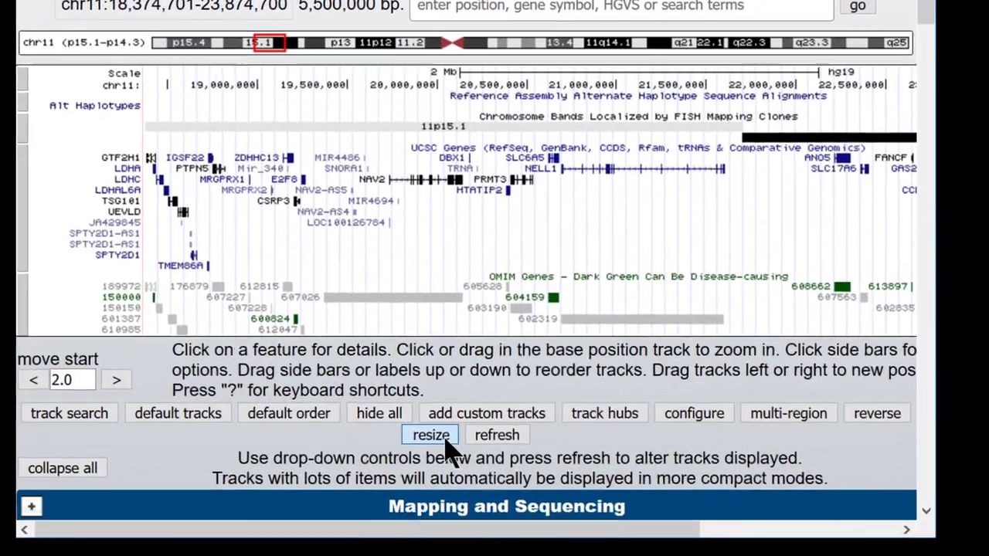
# Resize the track image to fit the narrower window.
pyautogui.click(445, 438)
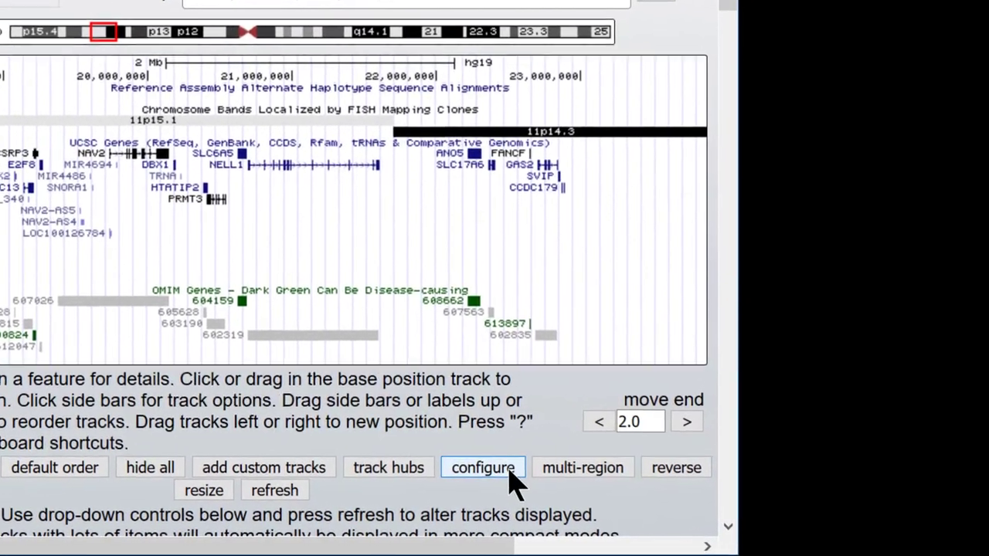
# Set the image text size to 12 on the configuration page and apply it.
pyautogui.click(483, 469)
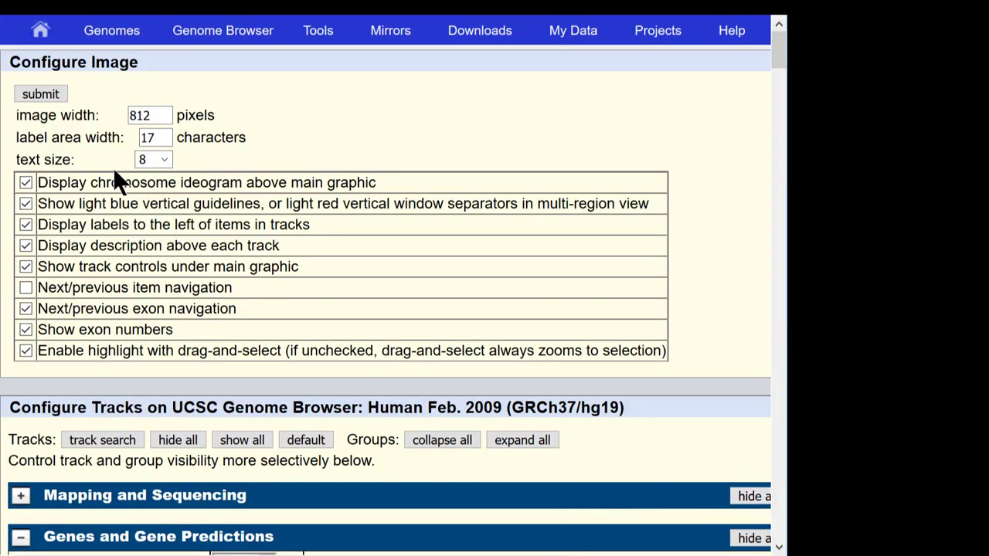
pyautogui.click(148, 158)
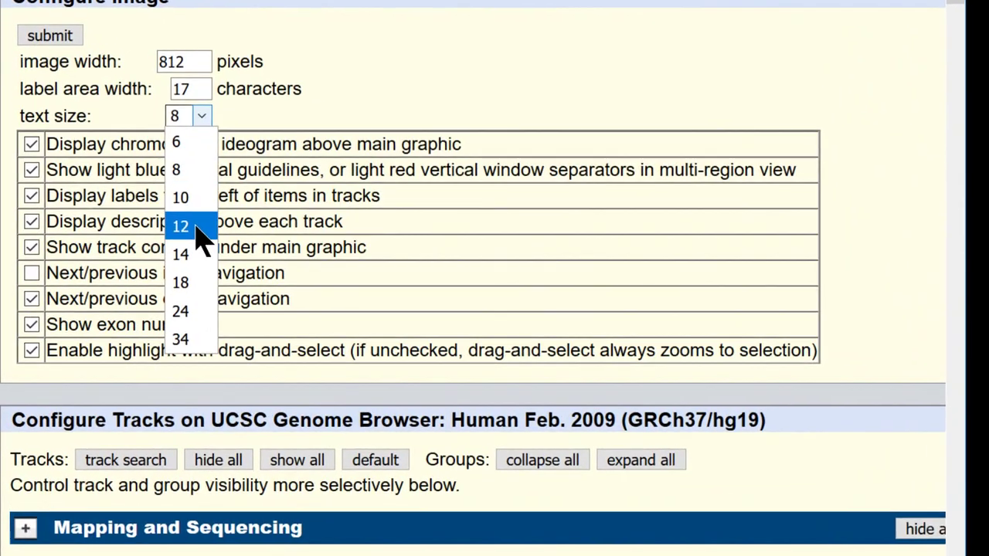
pyautogui.click(197, 232)
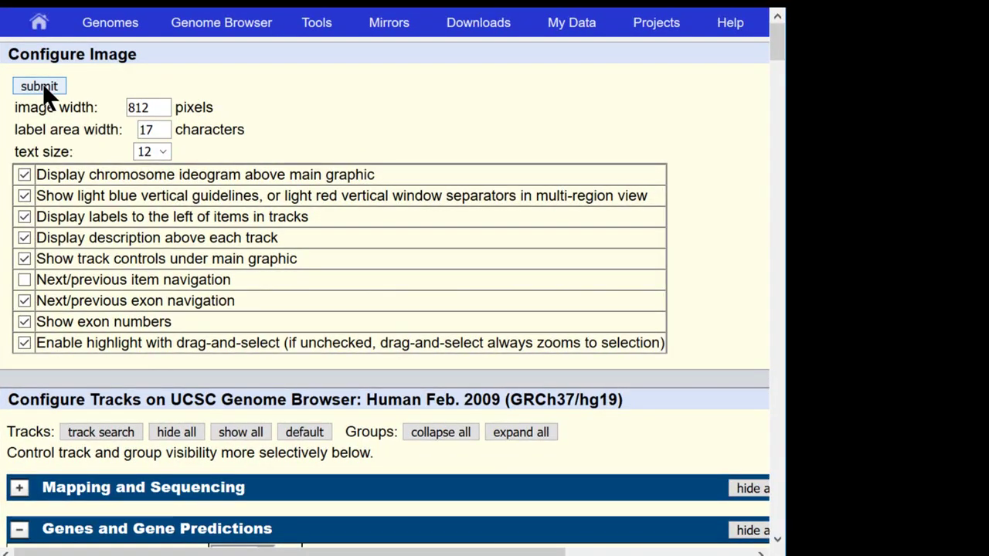
pyautogui.click(39, 87)
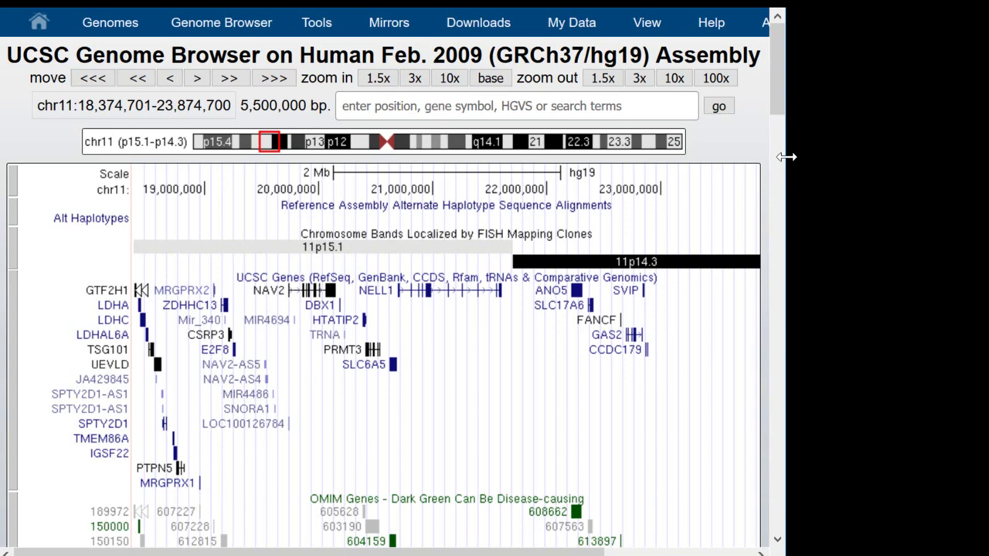
# Widen the window again and resize the track image to fill the full width.
pyautogui.moveTo(789, 157); pyautogui.dragTo(982, 149)
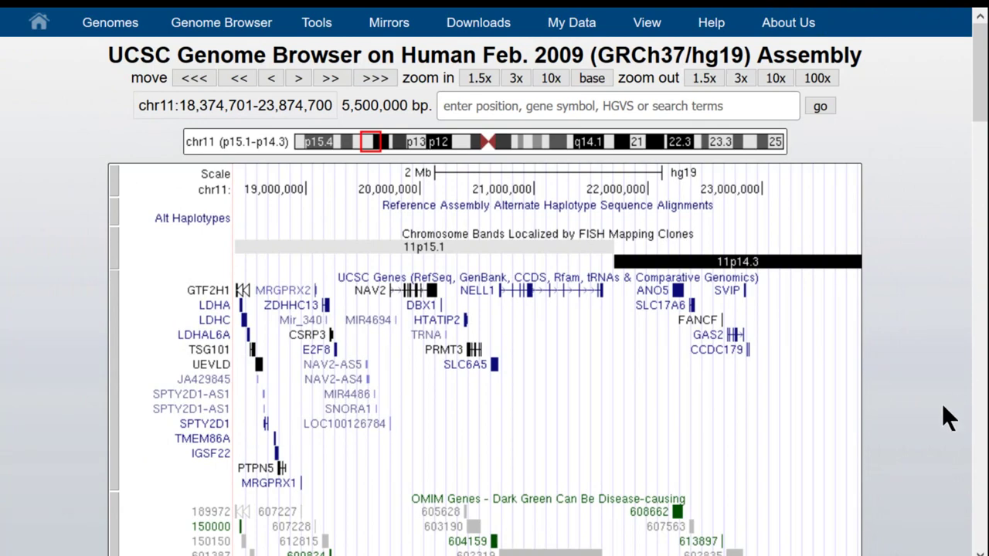
pyautogui.scroll(-4, 945, 417)
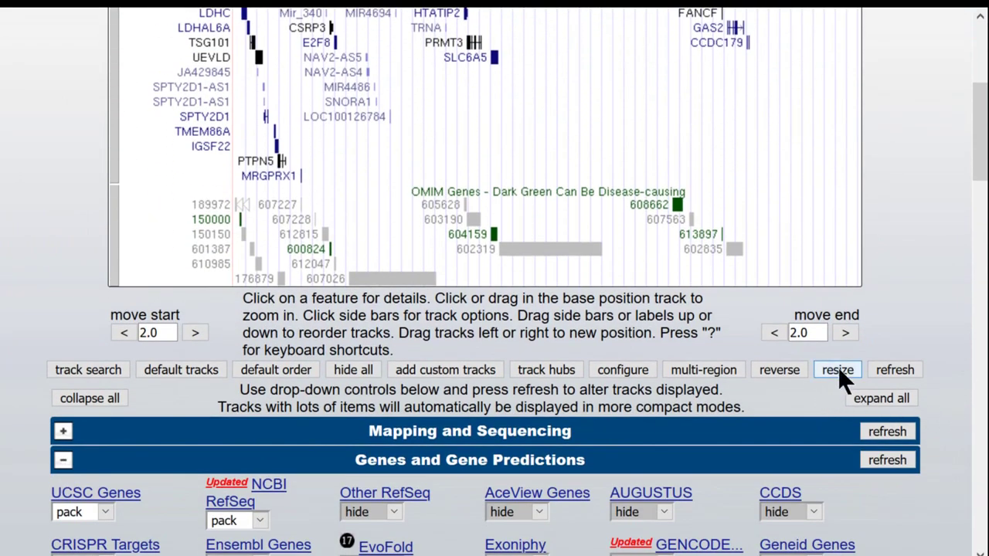
pyautogui.click(838, 369)
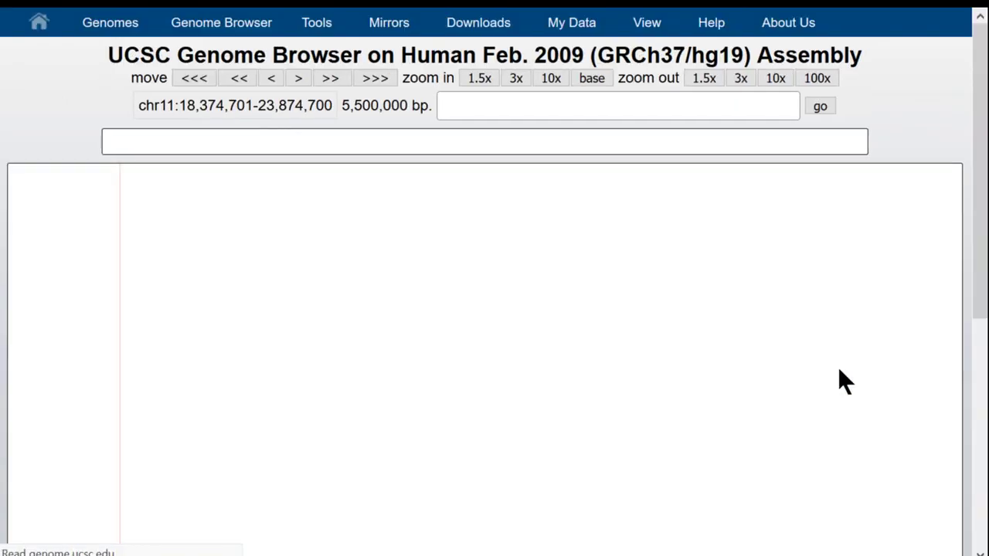
pyautogui.moveTo(192, 22)
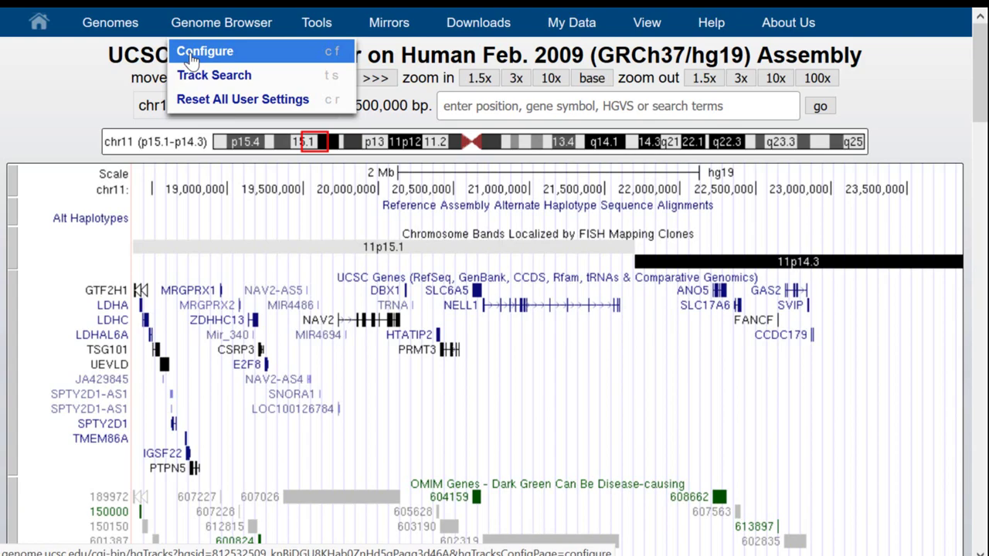
# Change the image text size to 8 through Genome Browser > Configure and submit.
pyautogui.click(191, 56)
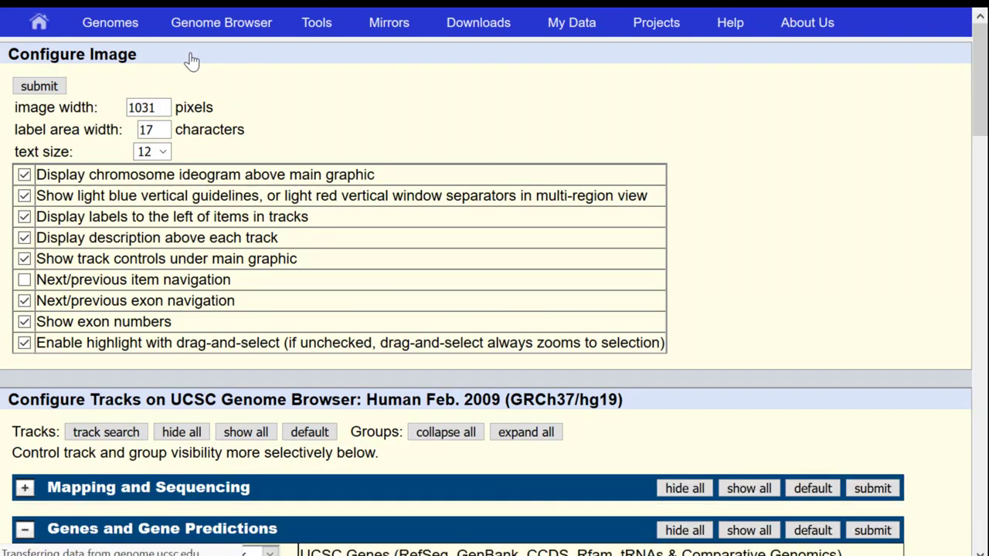
pyautogui.click(163, 153)
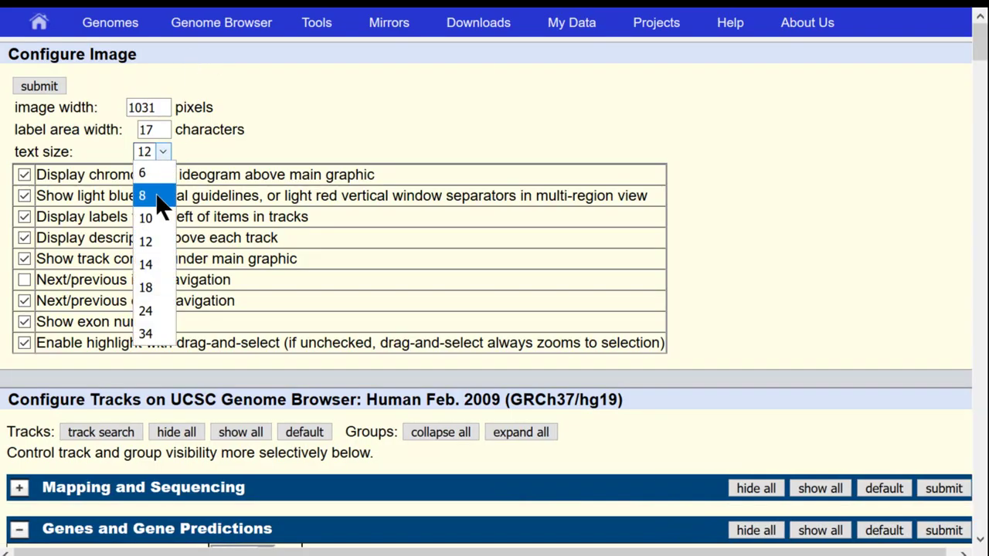
pyautogui.click(155, 193)
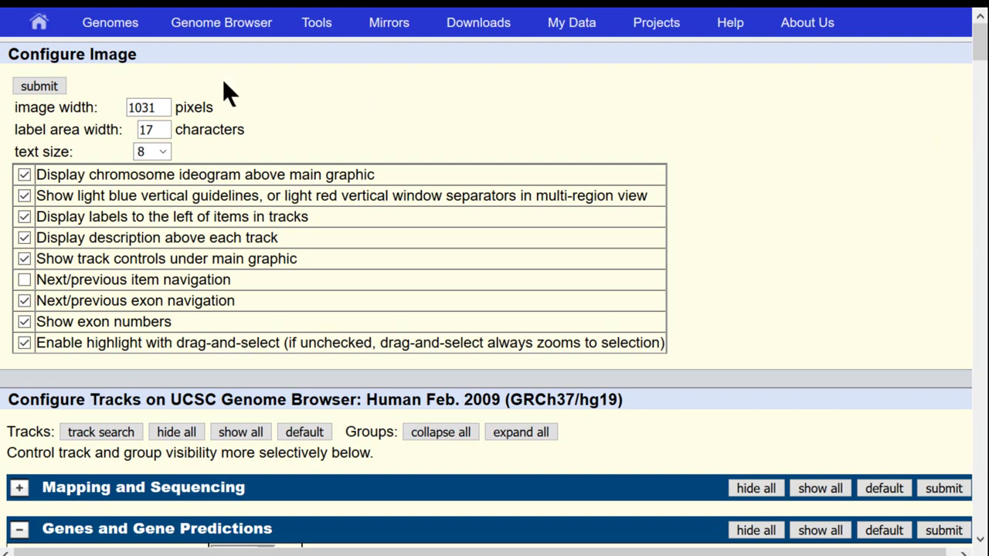
pyautogui.click(35, 90)
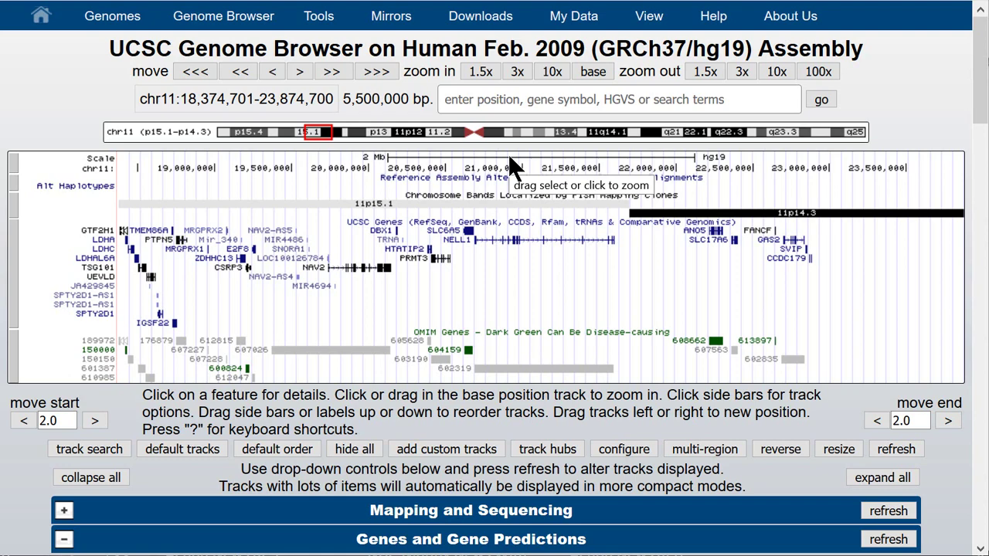
# Zoom in twice on NELL1 to the 924 bp stretch chr11:20,939,462-20,940,385.
pyautogui.moveTo(510, 157); pyautogui.dragTo(518, 159)
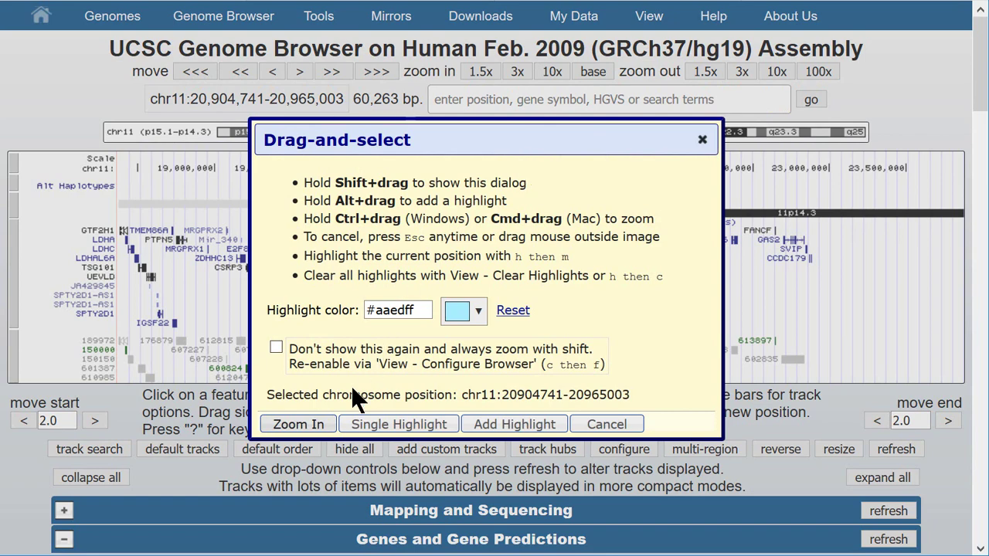
pyautogui.click(329, 426)
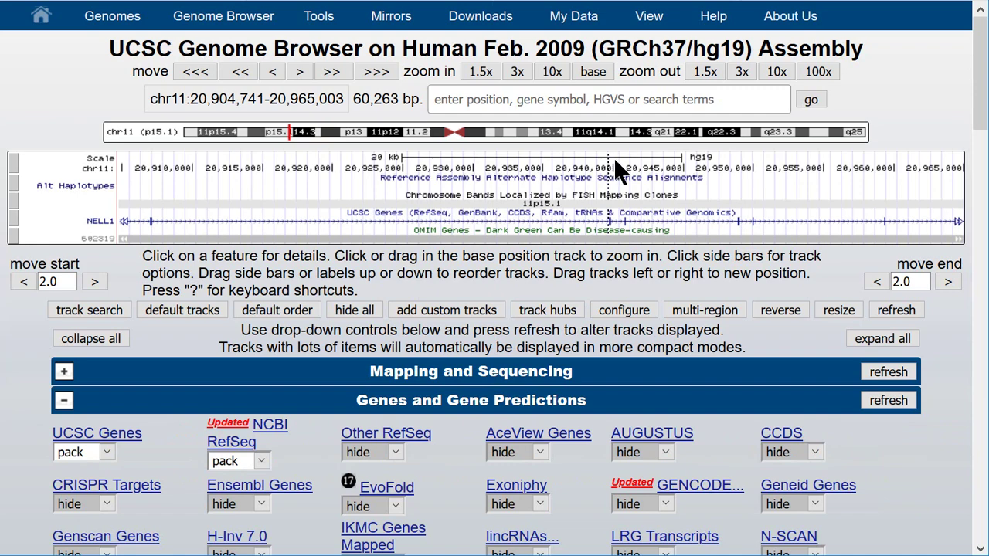
pyautogui.moveTo(613, 157); pyautogui.dragTo(627, 158)
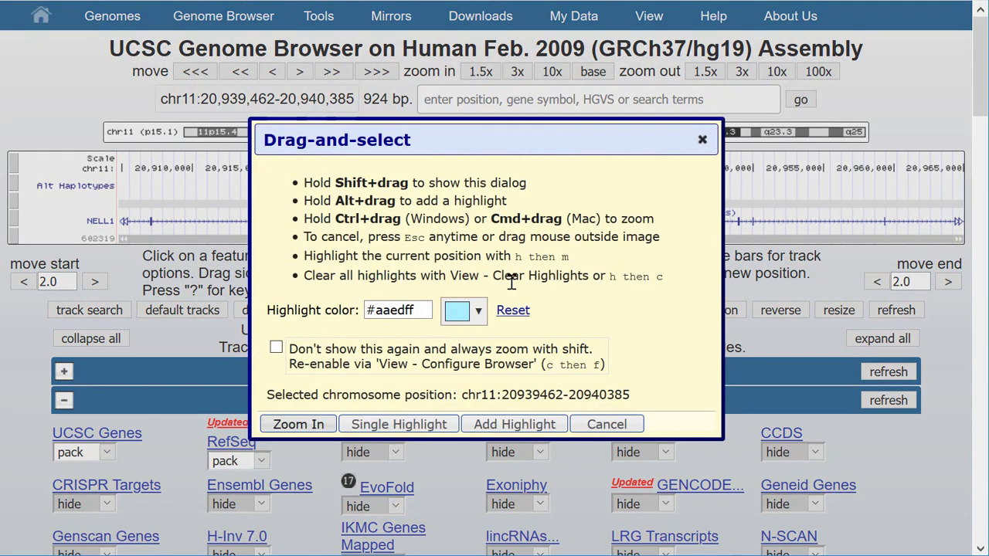
pyautogui.click(320, 427)
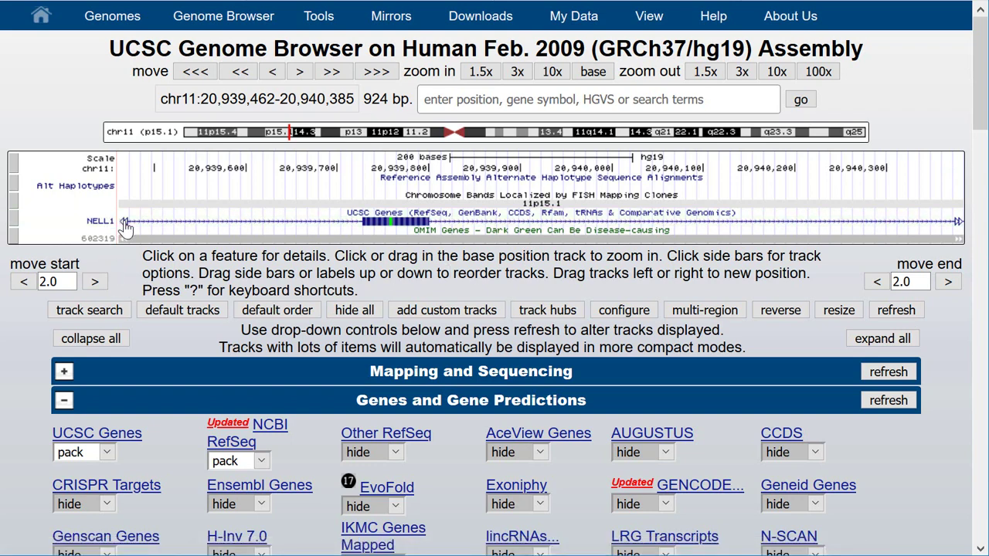
# Jump back to the previous NELL1 exon at chr11:20,906,944-20,907,867.
pyautogui.click(124, 223)
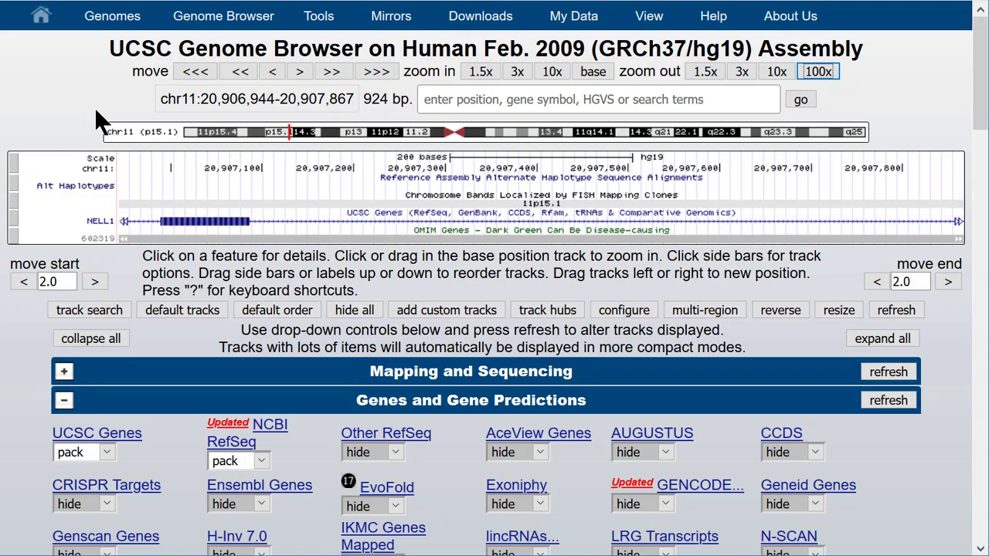
# Enable next/previous item navigation in Configure Image and apply the settings.
pyautogui.moveTo(232, 23)
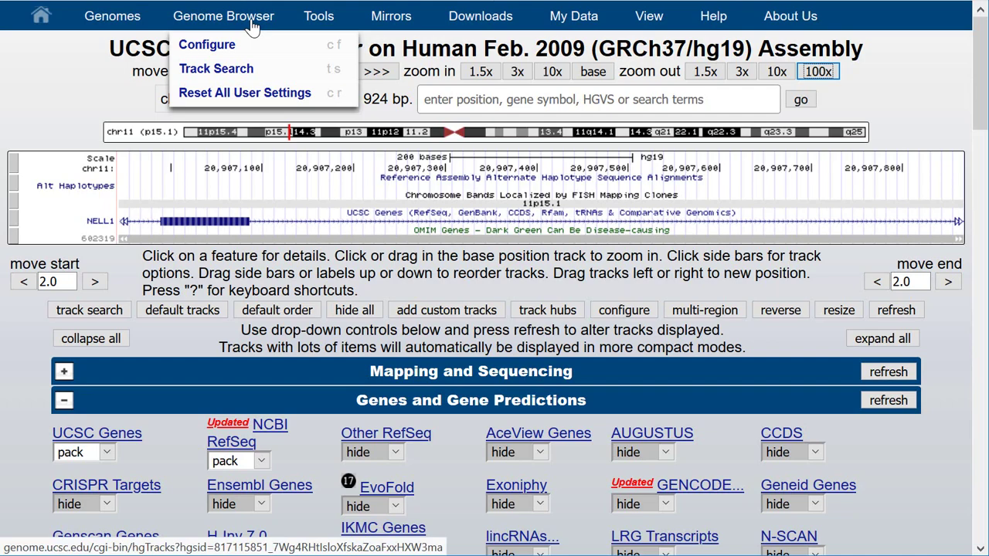
pyautogui.click(233, 45)
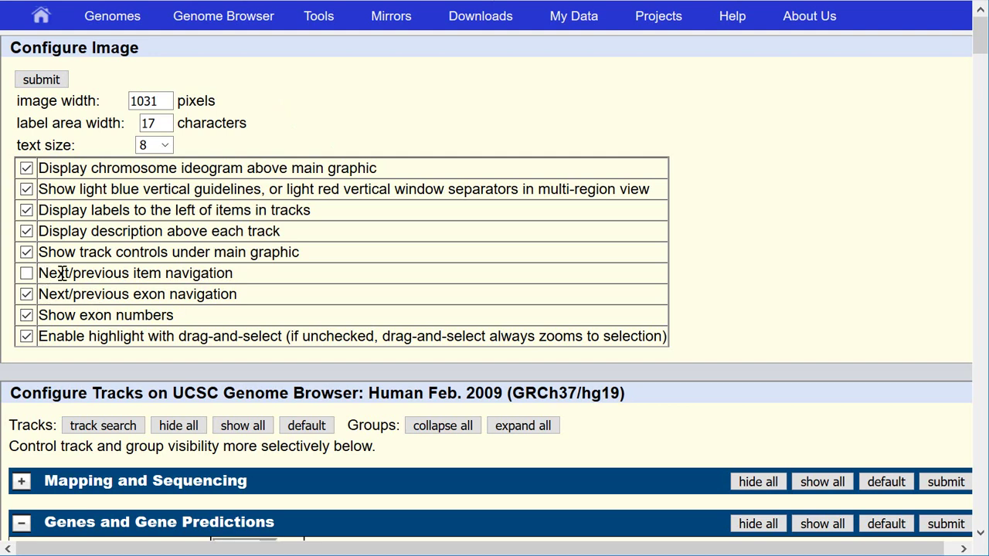
pyautogui.moveTo(62, 274); pyautogui.dragTo(251, 270)
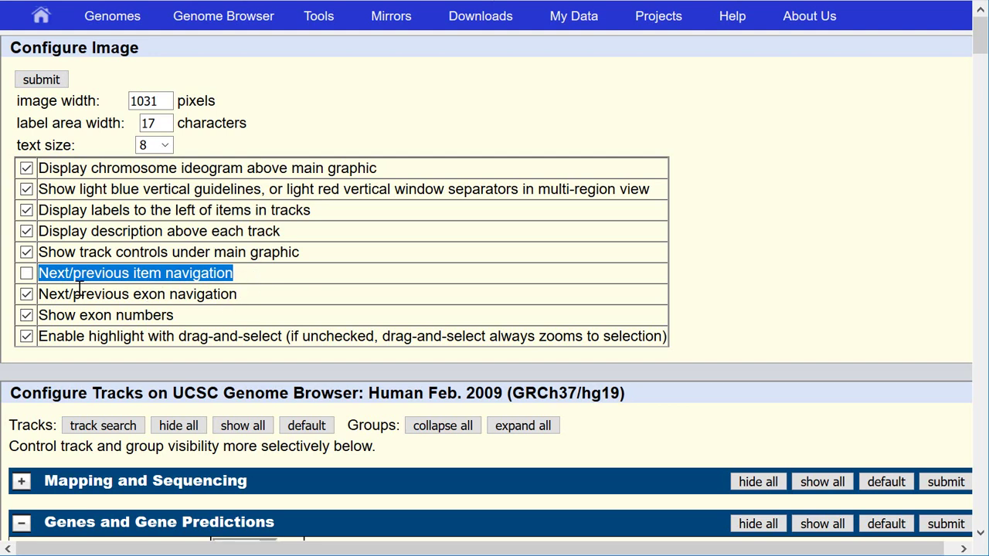
pyautogui.click(27, 275)
pyautogui.click(52, 80)
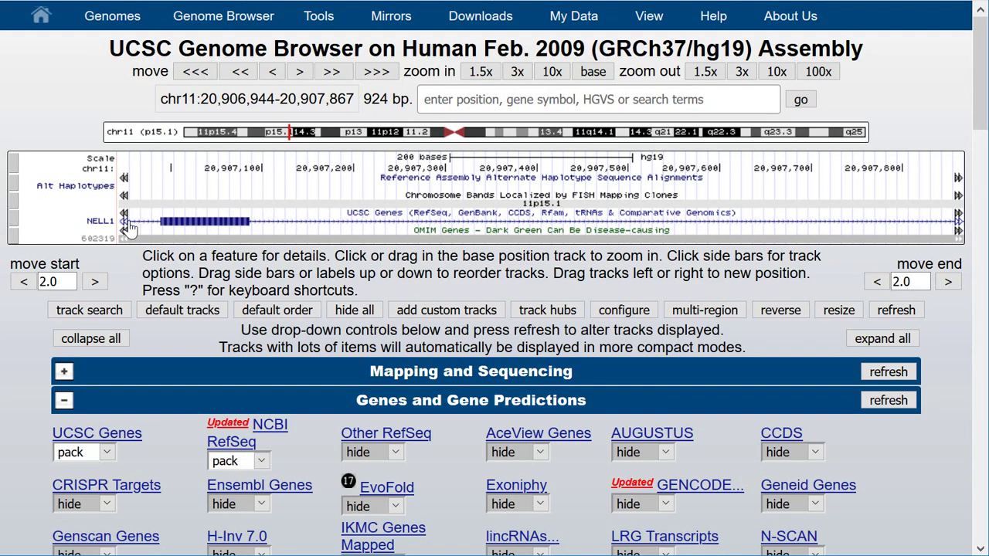
# Jump to the preceding item SLC6A5, zoom out 10x twice to 92,400 bp, and open Configure Image.
pyautogui.click(128, 222)
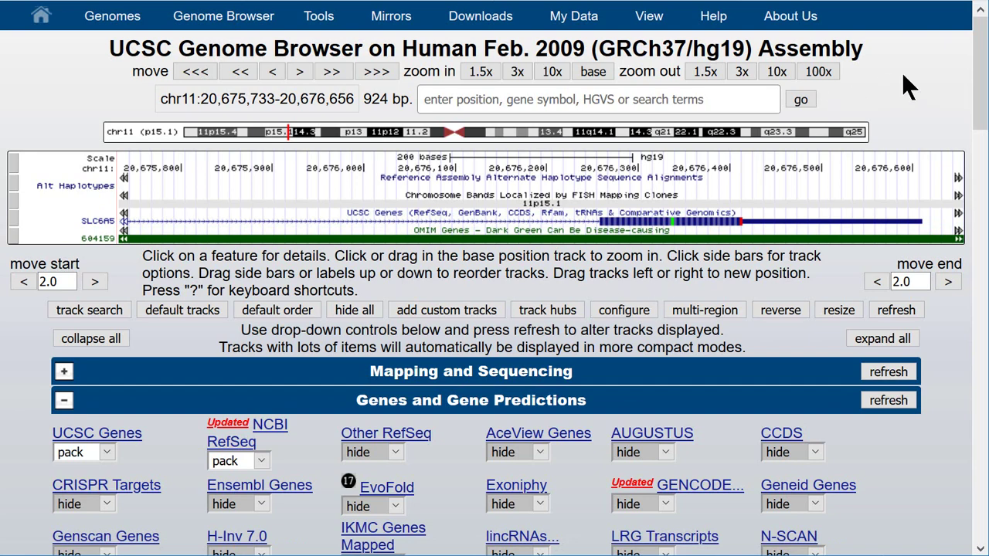
pyautogui.click(775, 68)
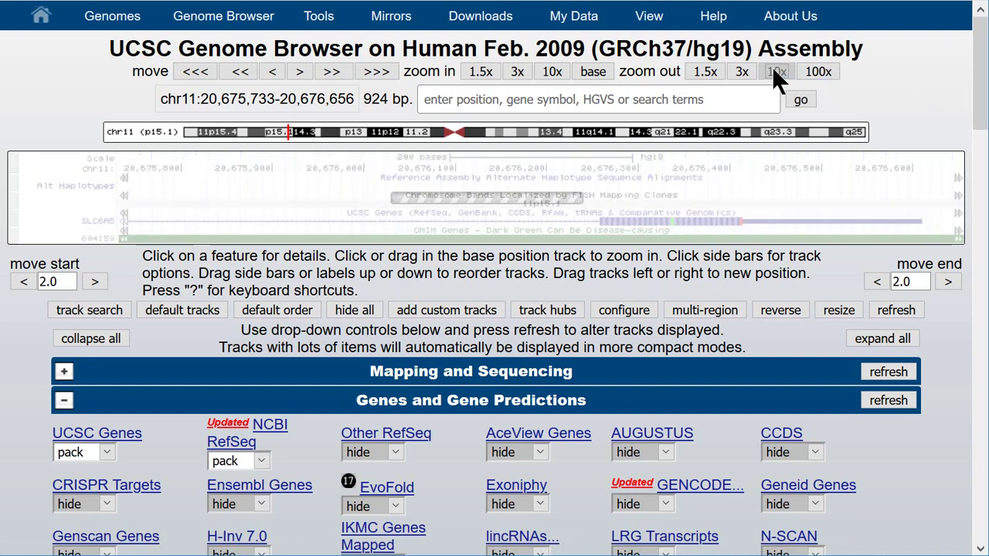
pyautogui.click(775, 71)
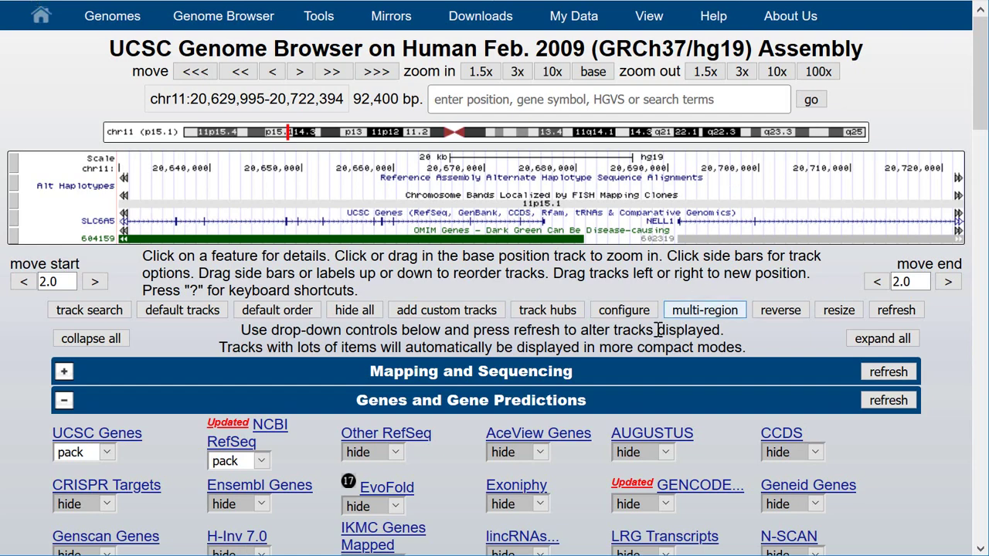
pyautogui.click(643, 309)
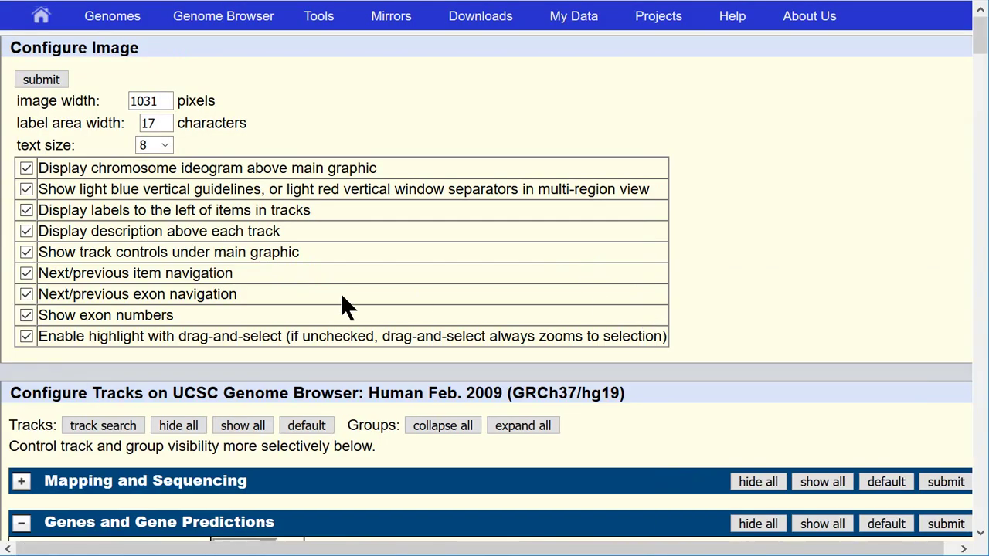
# Disable next/previous item navigation and the light blue vertical guidelines, then apply.
pyautogui.click(26, 275)
pyautogui.click(27, 190)
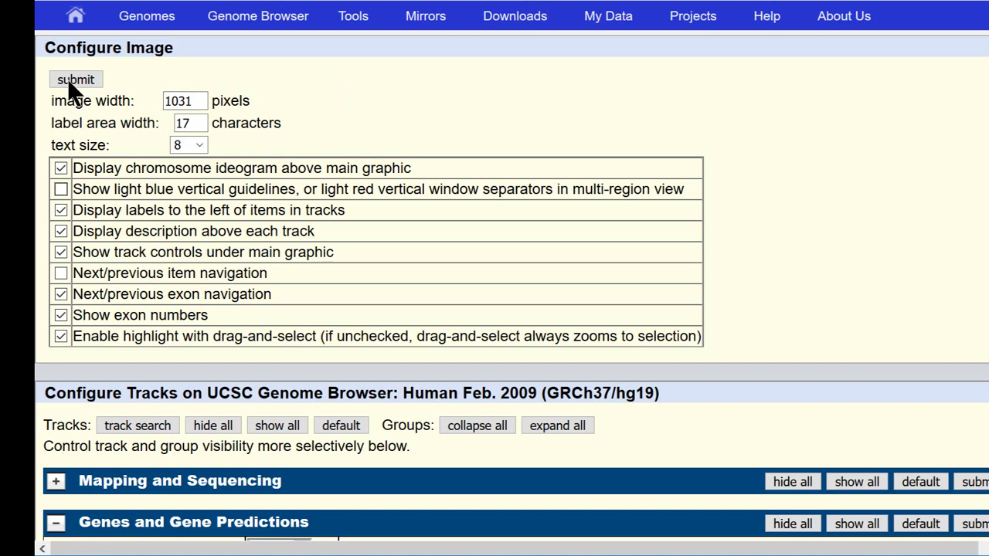
pyautogui.click(91, 80)
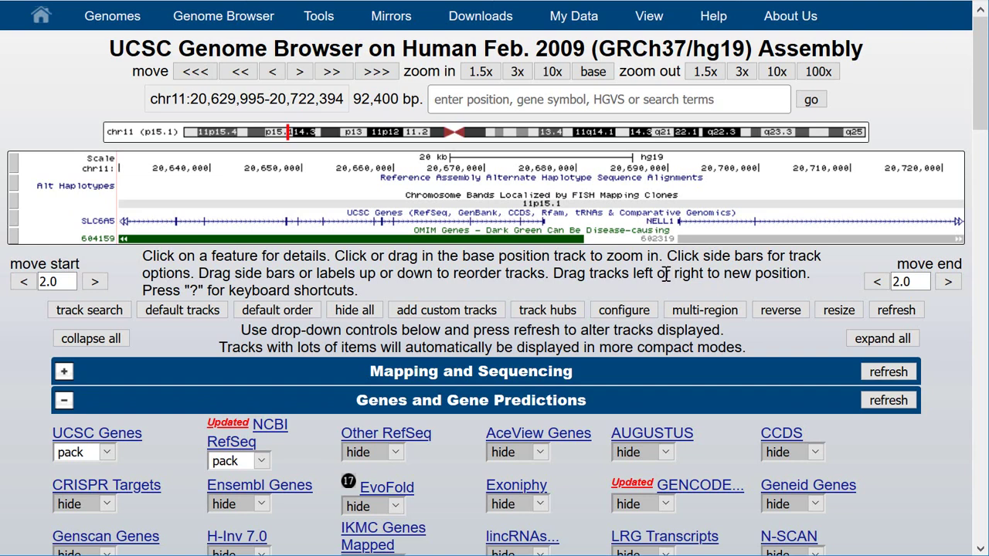
pyautogui.click(294, 157)
# Turn the light blue vertical guidelines back on in Configure Image and apply.
pyautogui.click(294, 157)
pyautogui.moveTo(245, 17)
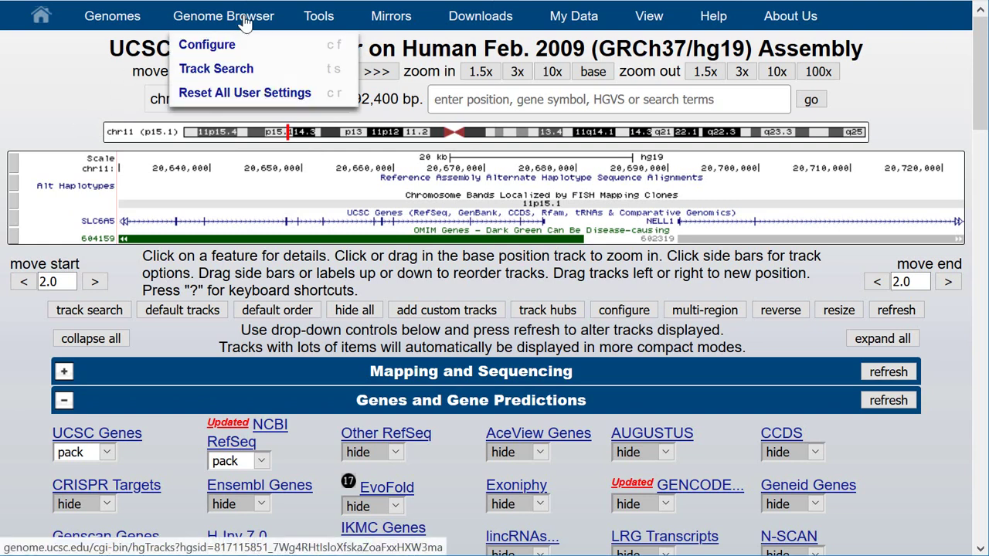
pyautogui.click(231, 58)
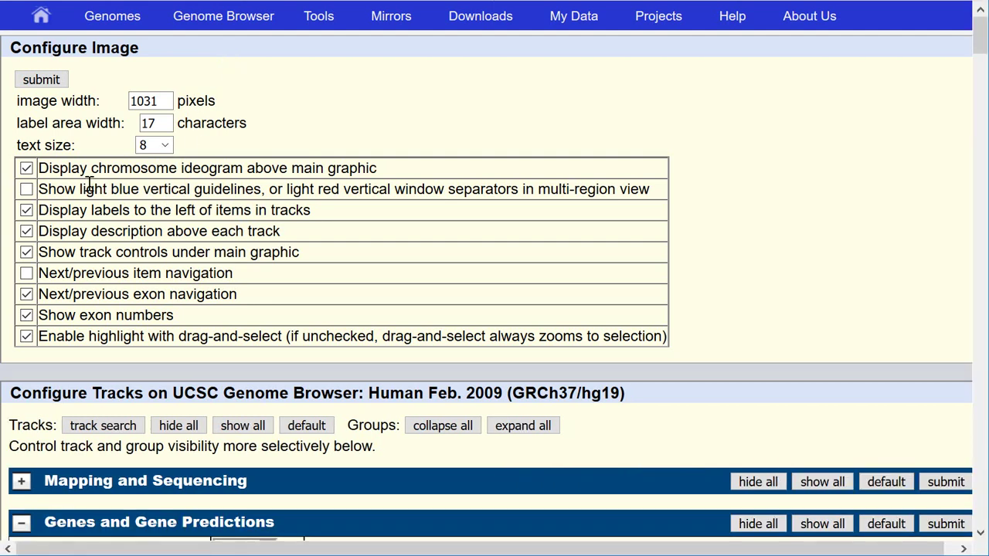
pyautogui.click(29, 187)
pyautogui.click(57, 84)
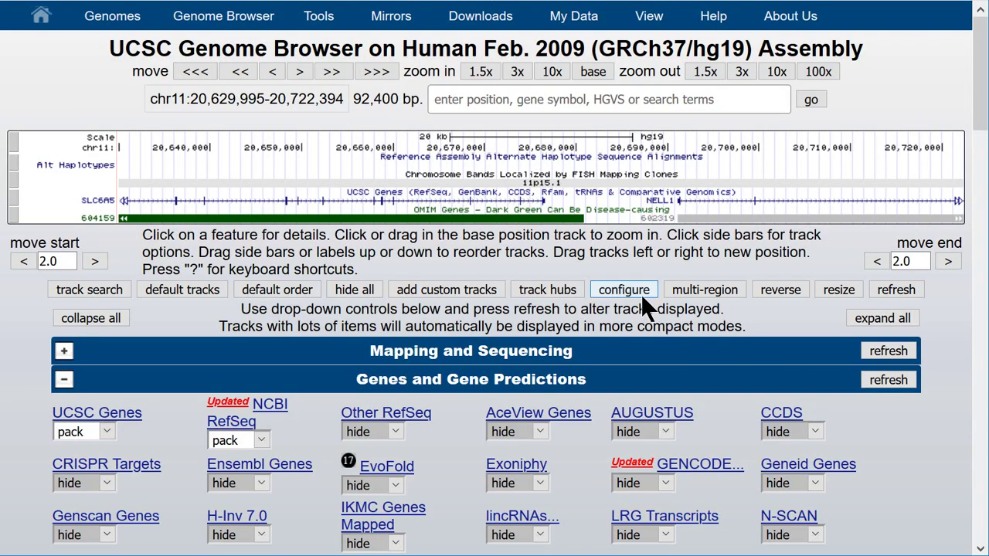
# Review the item label and track description options, then toggle the chromosome ideogram setting.
pyautogui.click(642, 292)
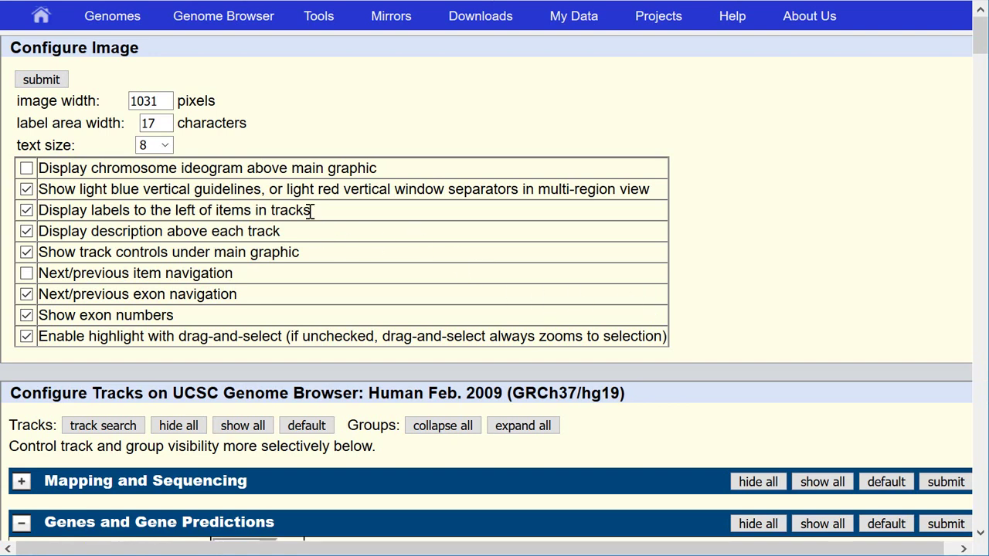
pyautogui.moveTo(310, 211); pyautogui.dragTo(39, 212)
pyautogui.moveTo(284, 231); pyautogui.dragTo(39, 231)
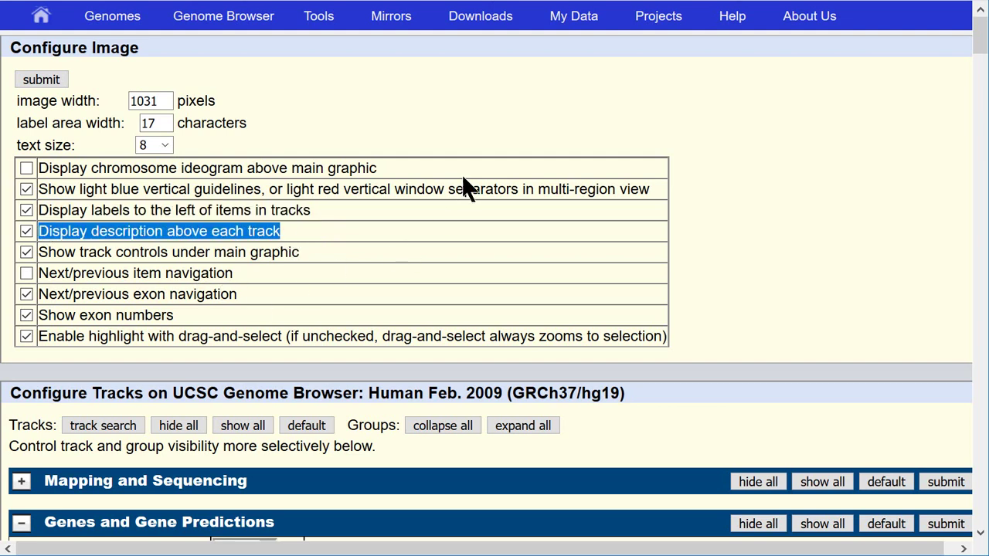
pyautogui.click(509, 124)
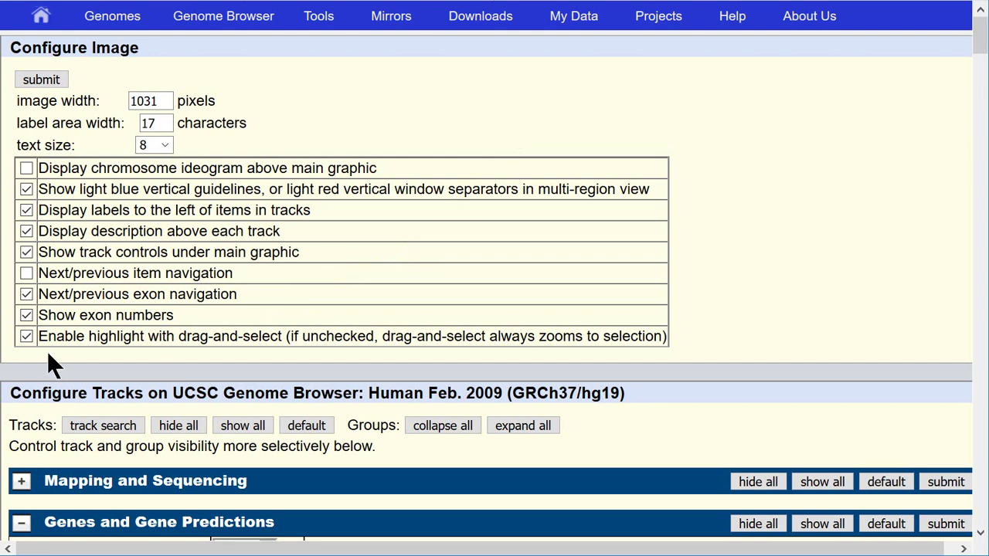
pyautogui.click(27, 168)
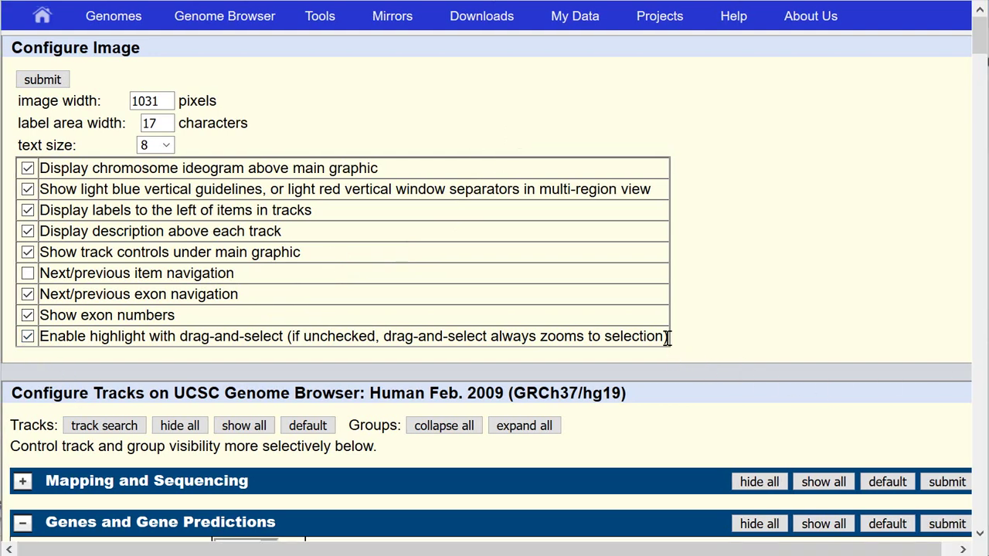
# Disable highlighting with drag-and-select and apply the image settings.
pyautogui.moveTo(668, 337); pyautogui.dragTo(98, 340)
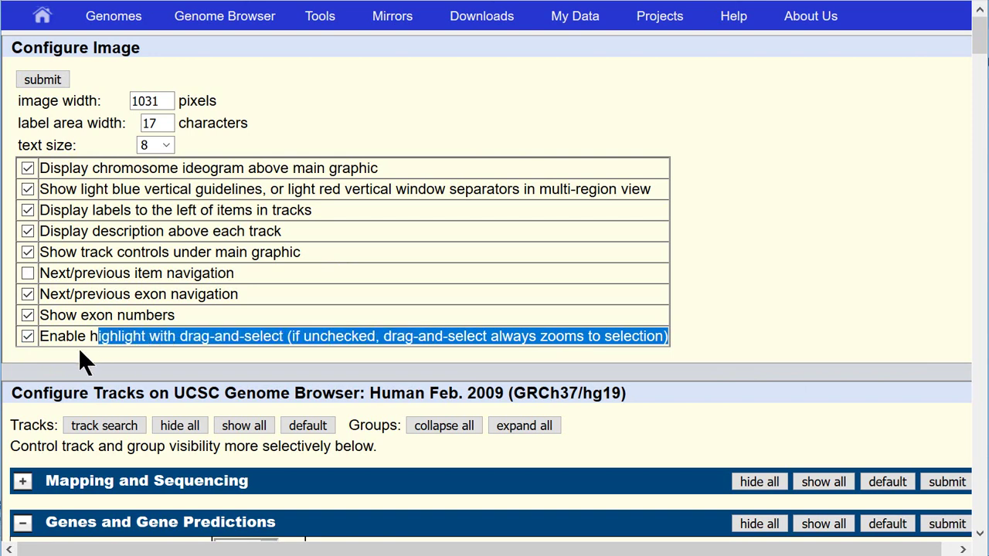
pyautogui.click(37, 346)
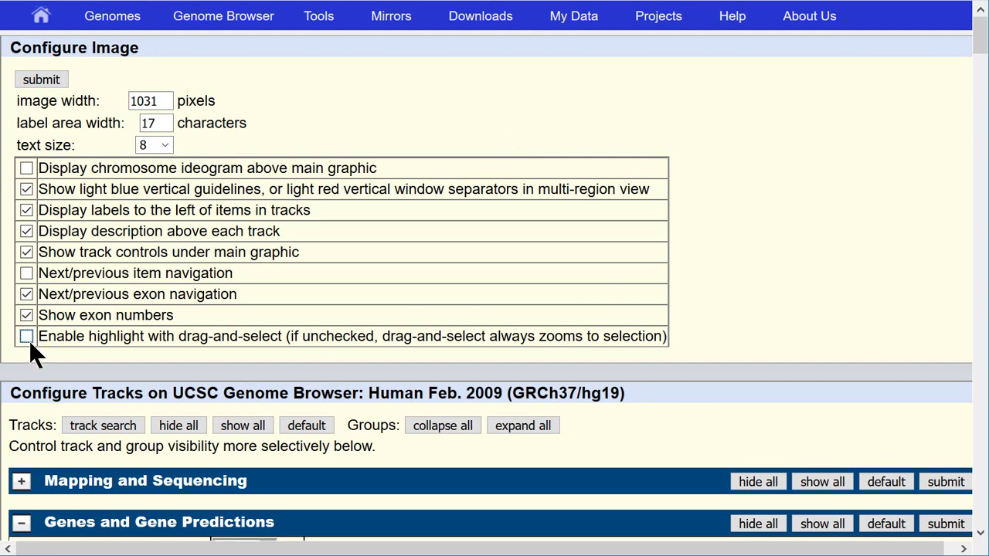
pyautogui.click(47, 79)
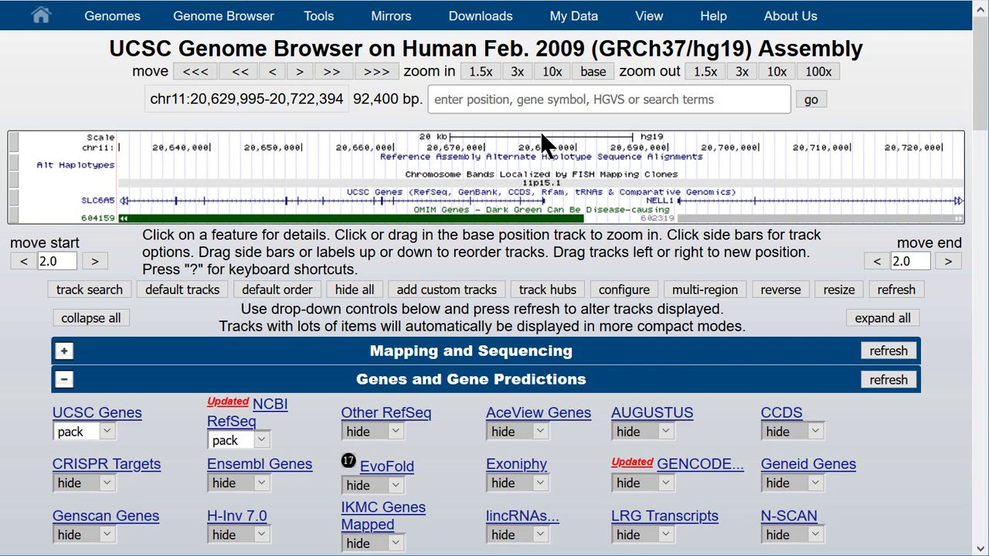
# Zoom into the SLC6A5 end at chr11:20,675,233-20,677,055 (1,823 bp).
pyautogui.moveTo(536, 132); pyautogui.dragTo(551, 138)
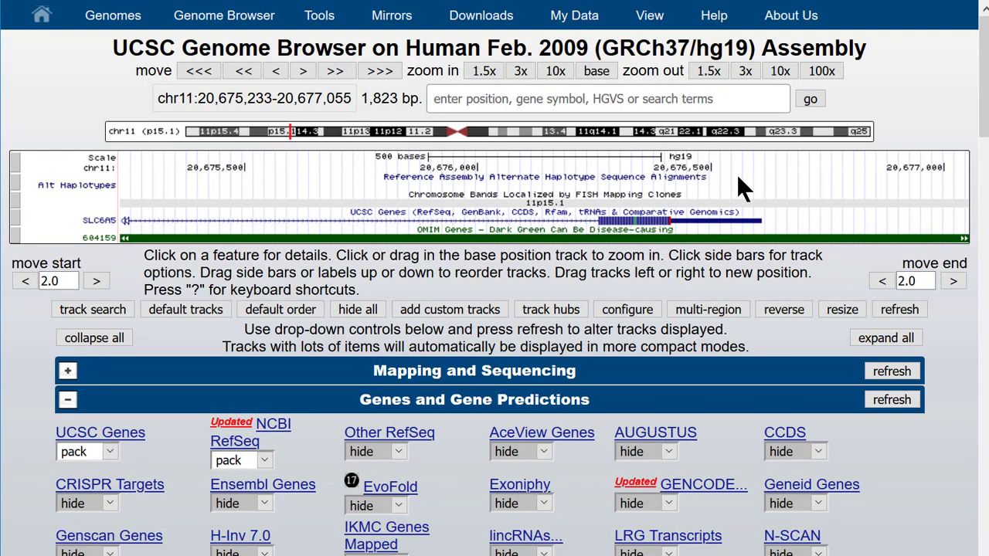
pyautogui.moveTo(740, 179); pyautogui.dragTo(748, 186)
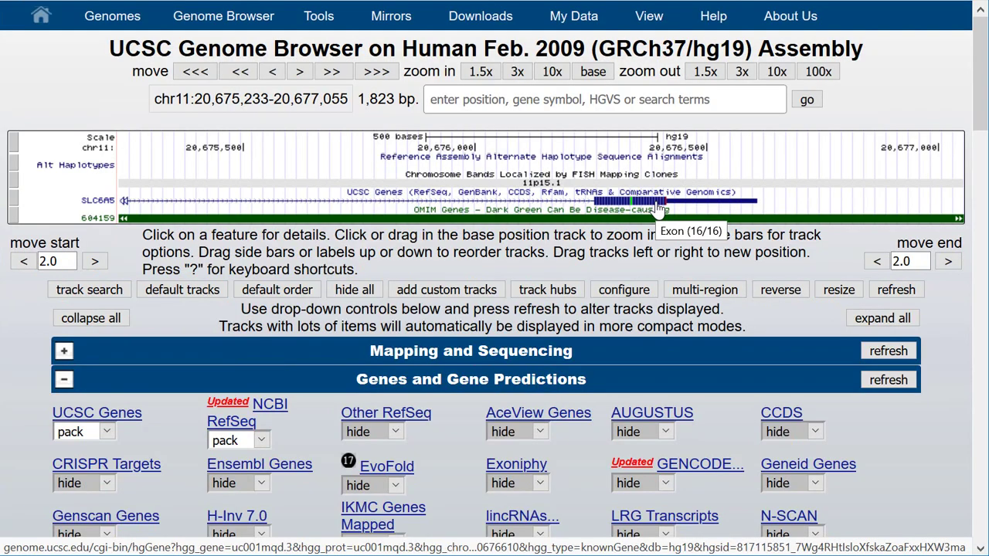
# Highlight SLC6A5, zoom out 10x twice to 182,300 bp, and open Configure Image.
pyautogui.rightClick(663, 226)
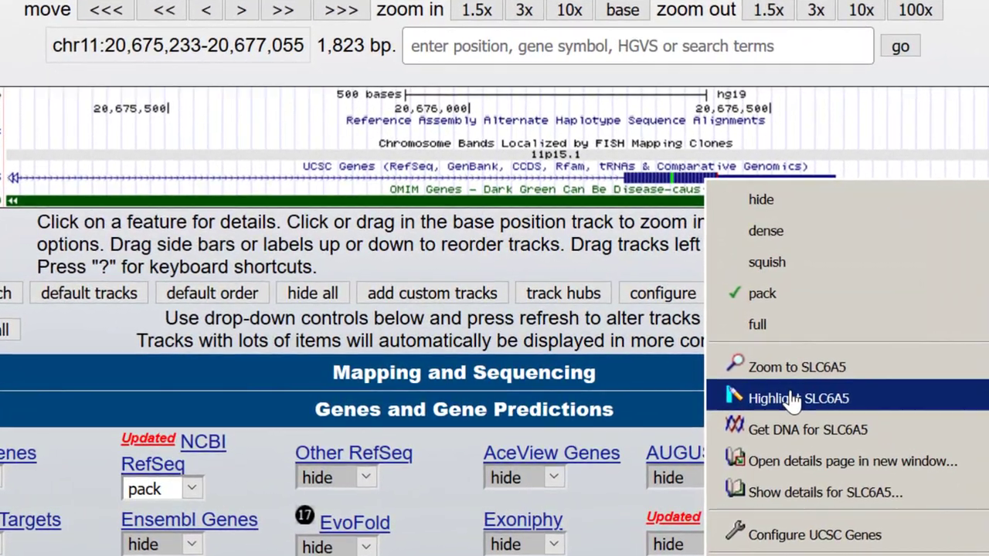
pyautogui.click(794, 398)
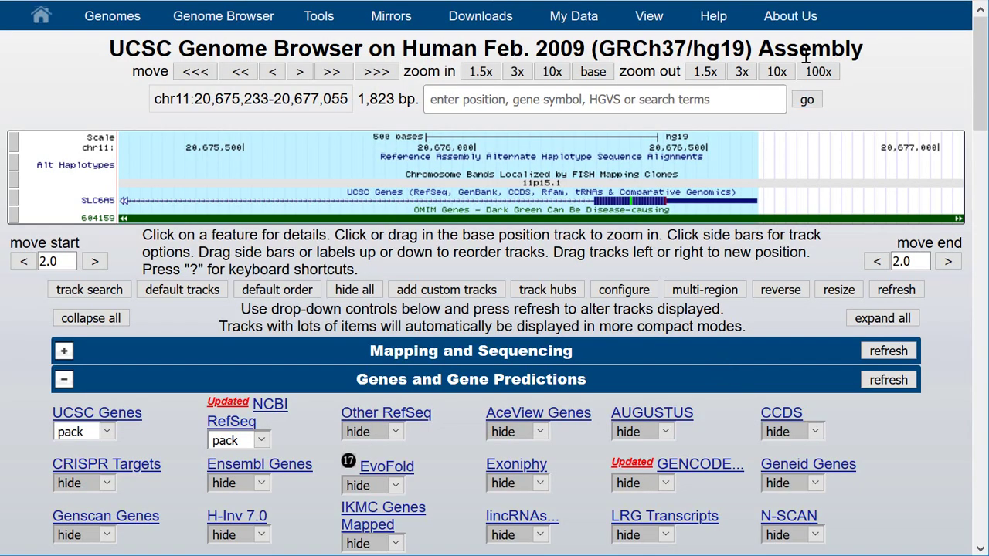
pyautogui.click(784, 69)
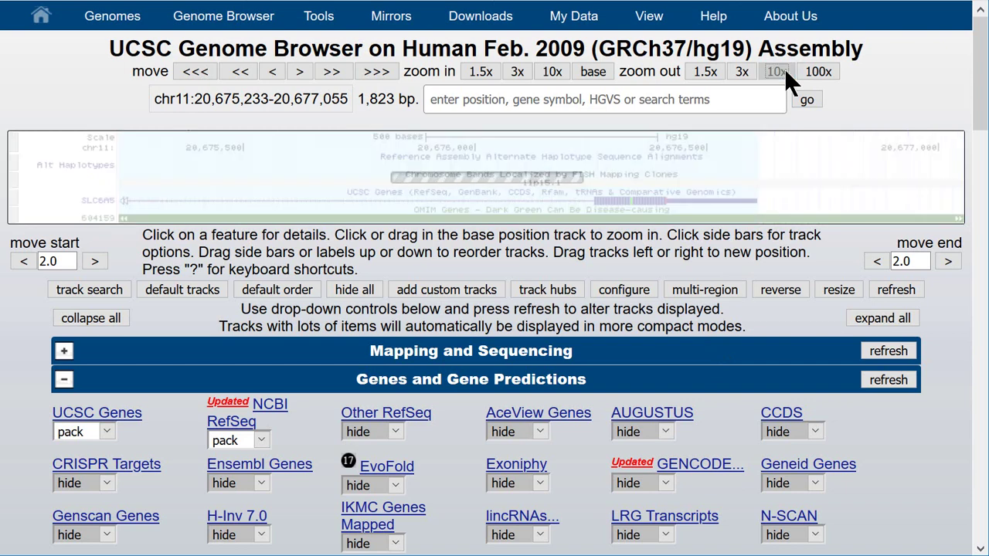
pyautogui.click(785, 69)
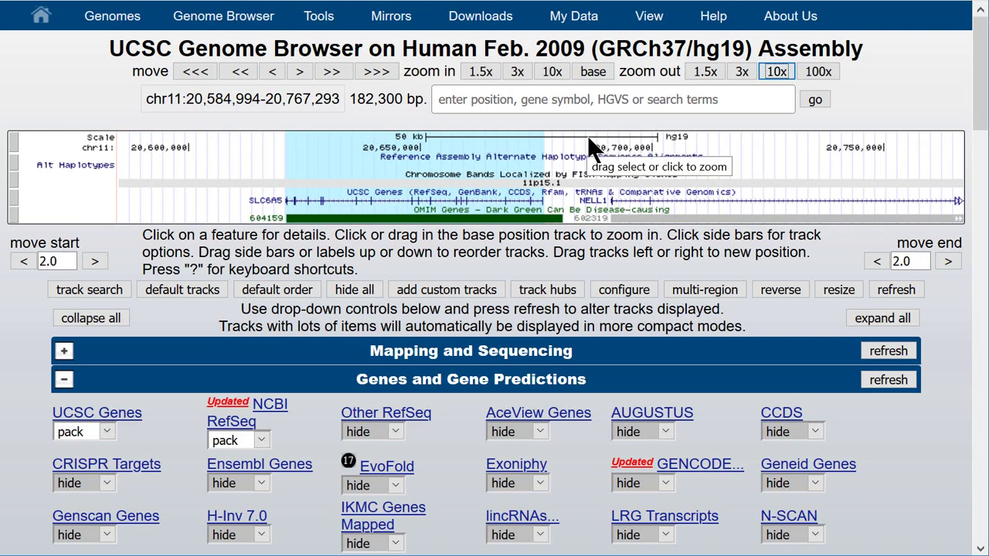
pyautogui.click(646, 294)
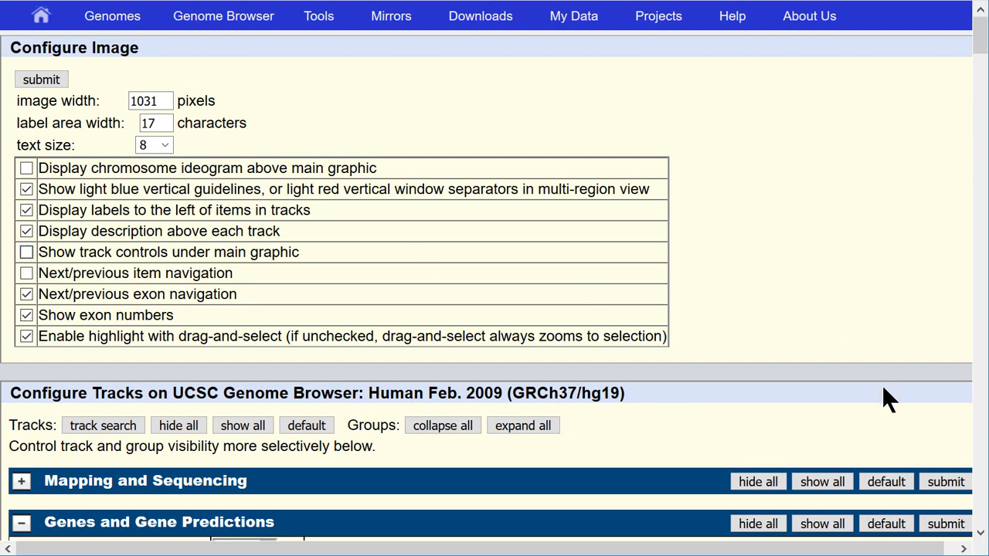
# Browse the track list down to the Publications track, then submit the image settings.
pyautogui.scroll(-3, 677, 414)
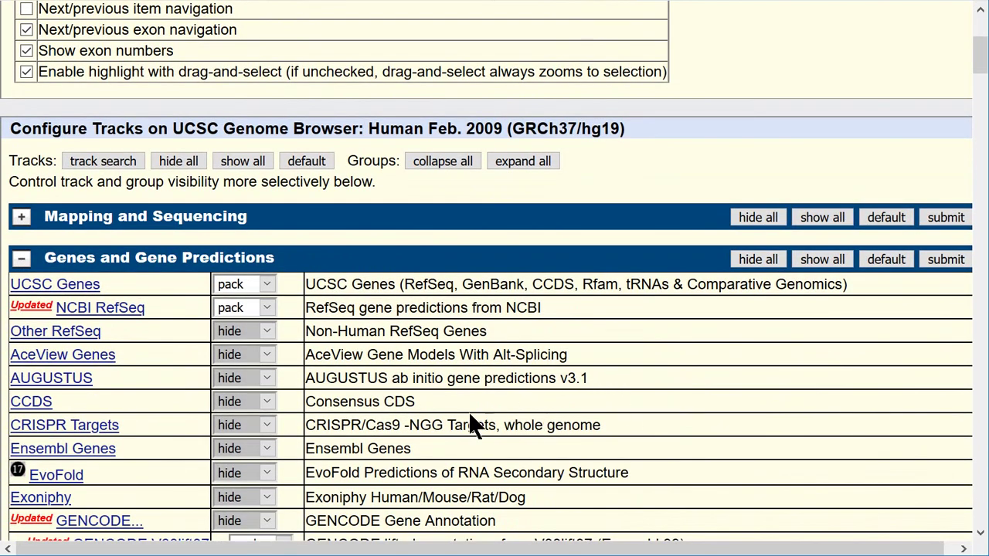
pyautogui.scroll(-13, 642, 444)
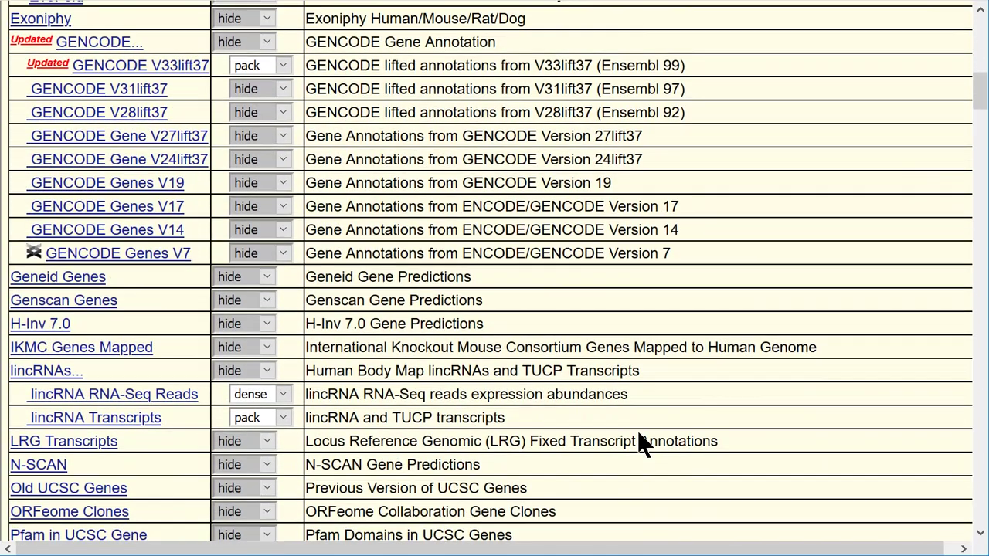
pyautogui.scroll(-1, 641, 445)
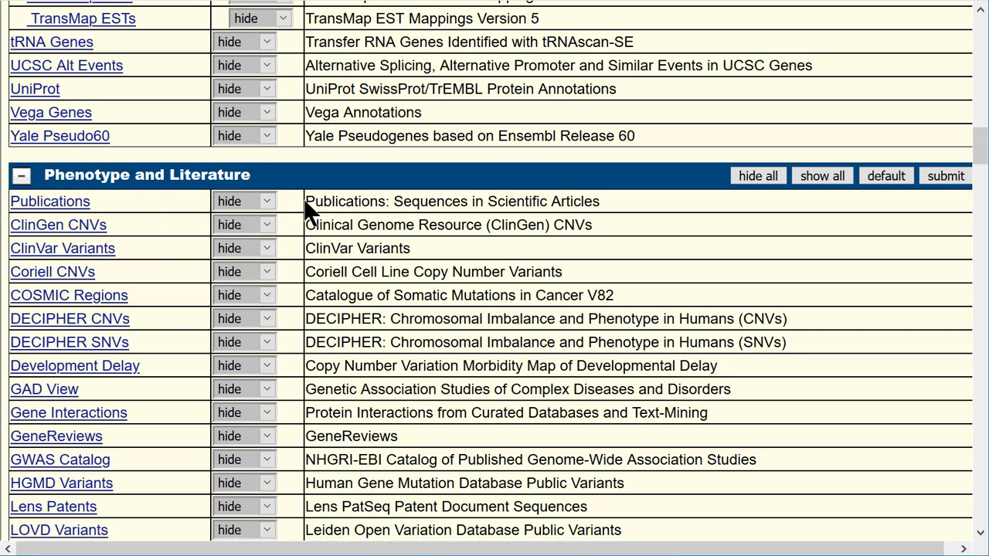
pyautogui.moveTo(306, 203); pyautogui.dragTo(656, 203)
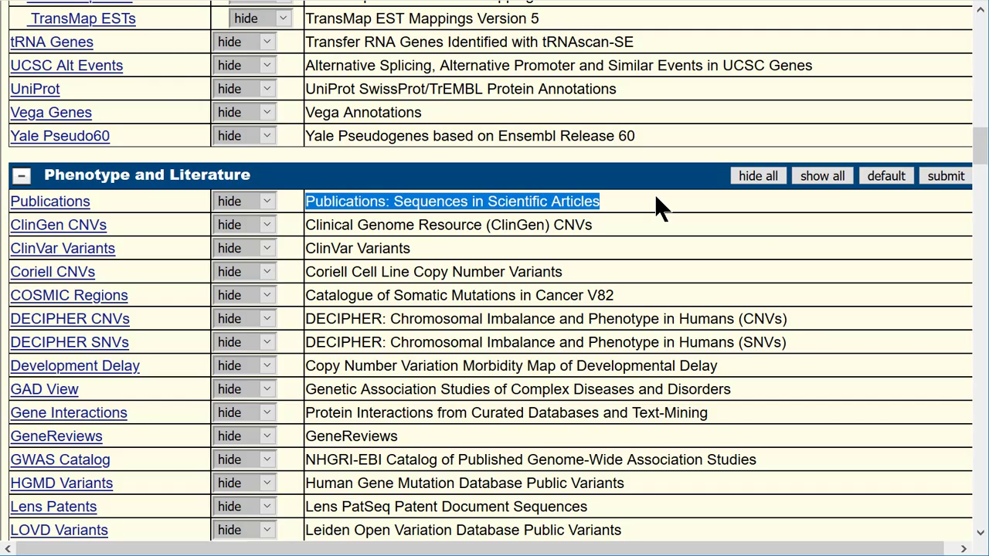
pyautogui.scroll(20, 654, 193)
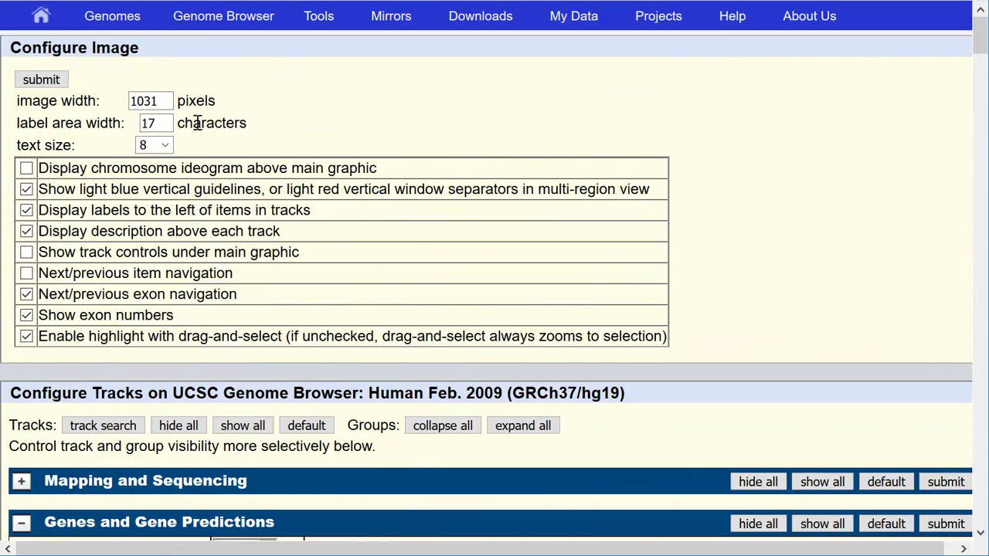
pyautogui.click(40, 79)
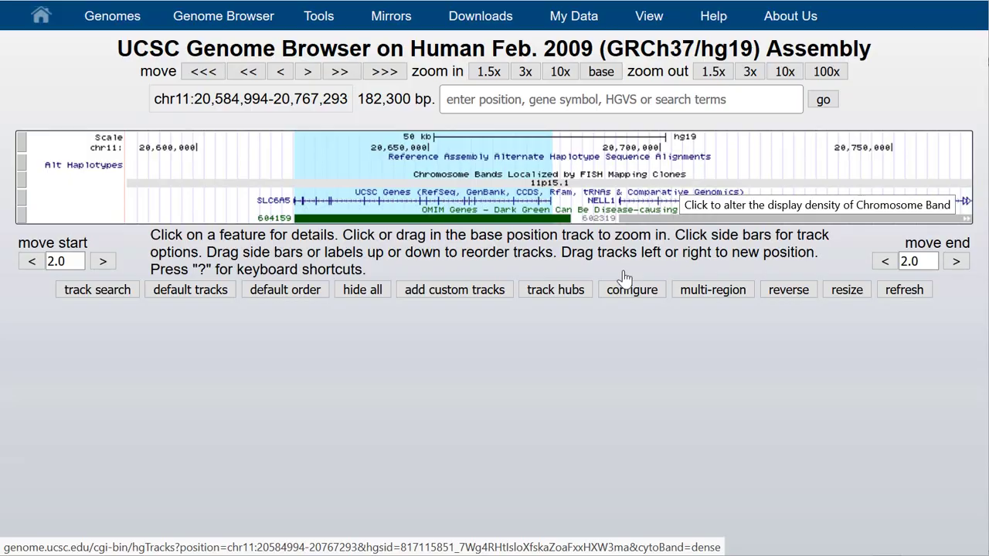
# In Configure Image, expand Mapping and Sequencing and view the Chromosome Band display modes.
pyautogui.click(648, 292)
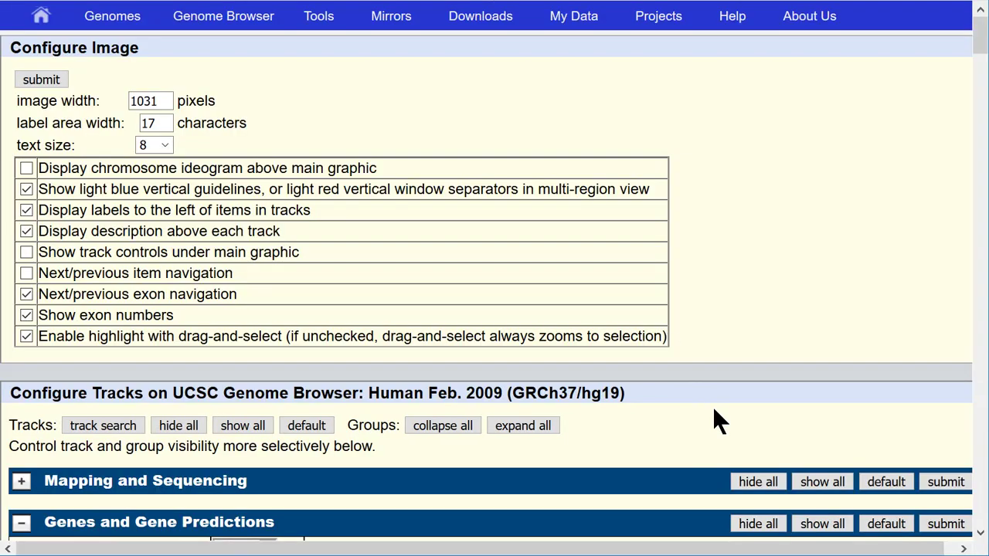
pyautogui.scroll(-3, 713, 409)
pyautogui.scroll(-1, 715, 408)
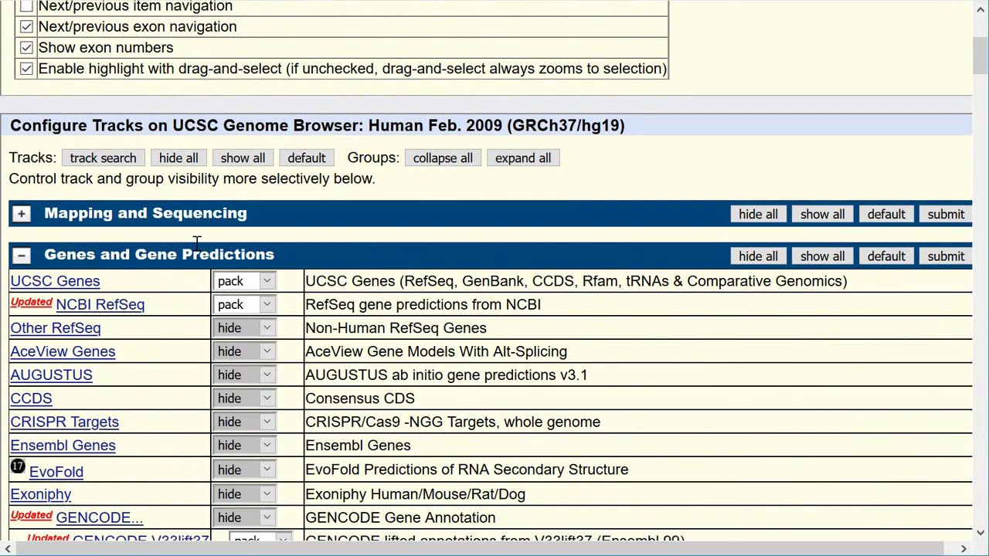
pyautogui.click(21, 214)
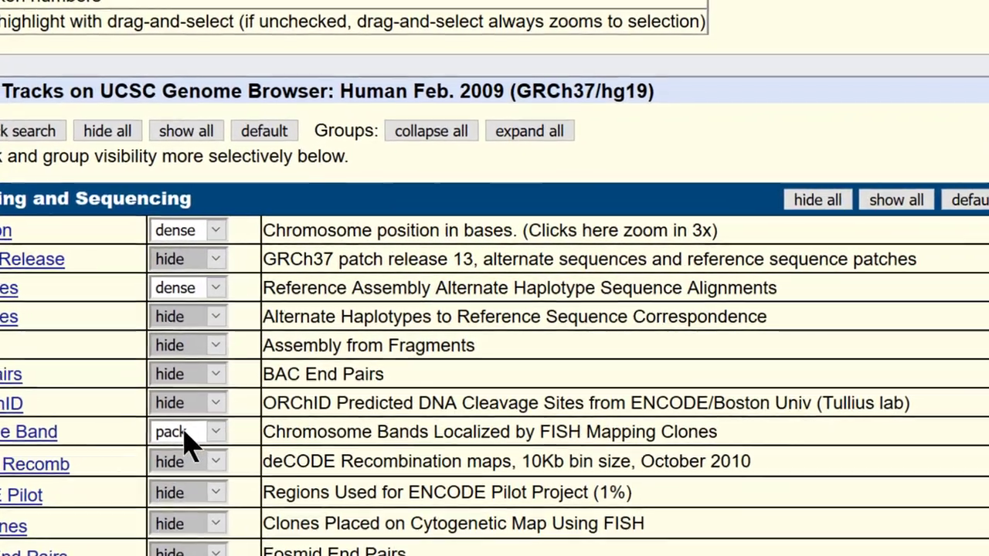
pyautogui.click(218, 415)
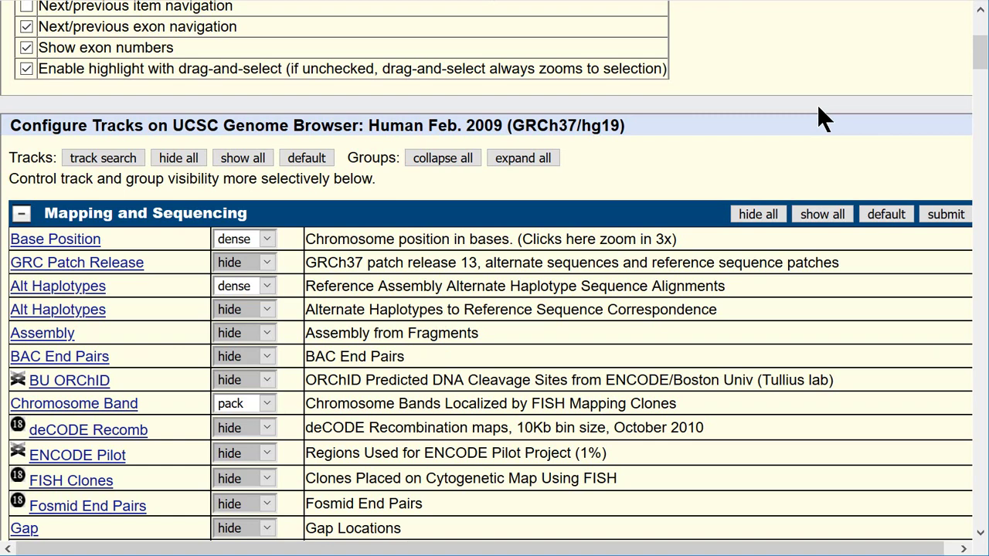
# Re-enable track controls under the image and the chromosome ideogram, then submit.
pyautogui.scroll(3, 817, 104)
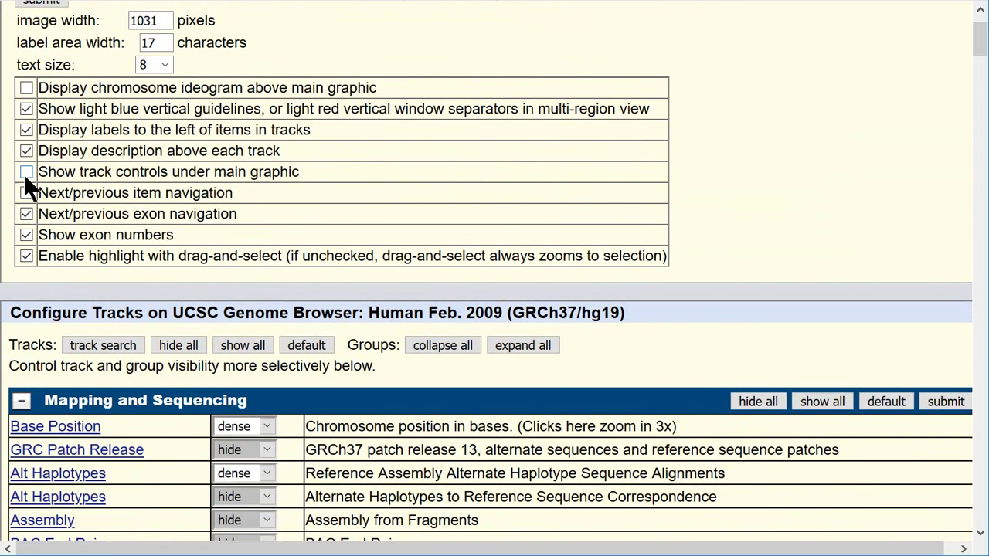
pyautogui.click(26, 173)
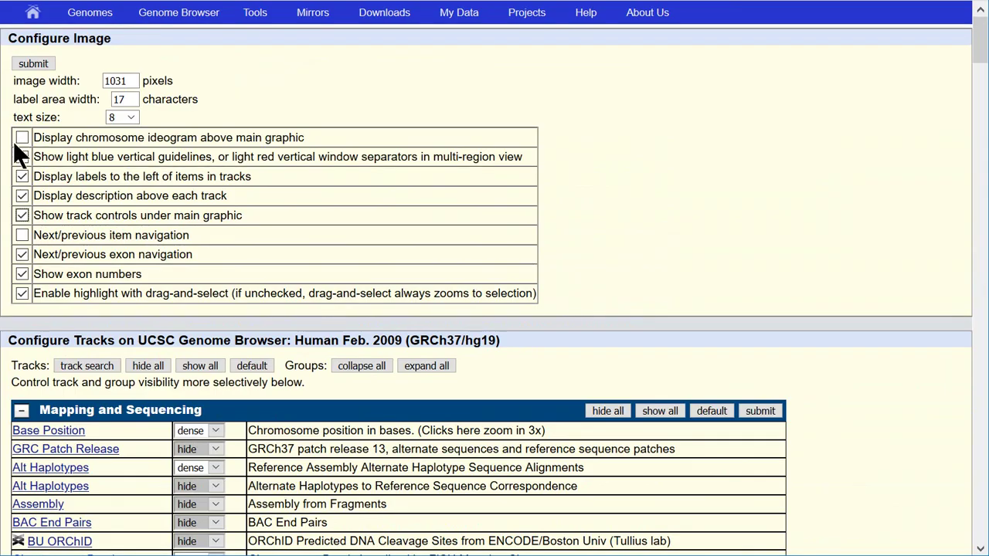
pyautogui.click(21, 138)
pyautogui.click(48, 62)
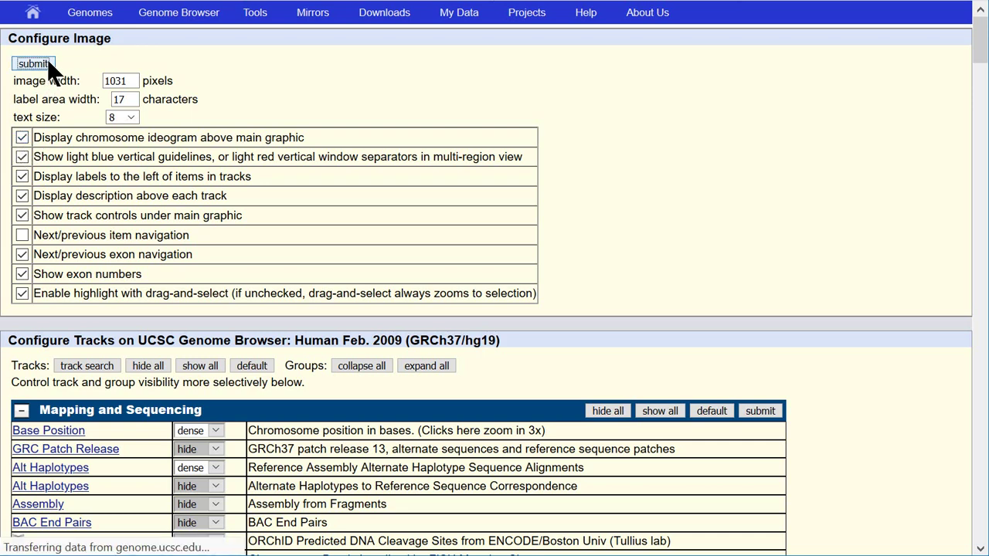